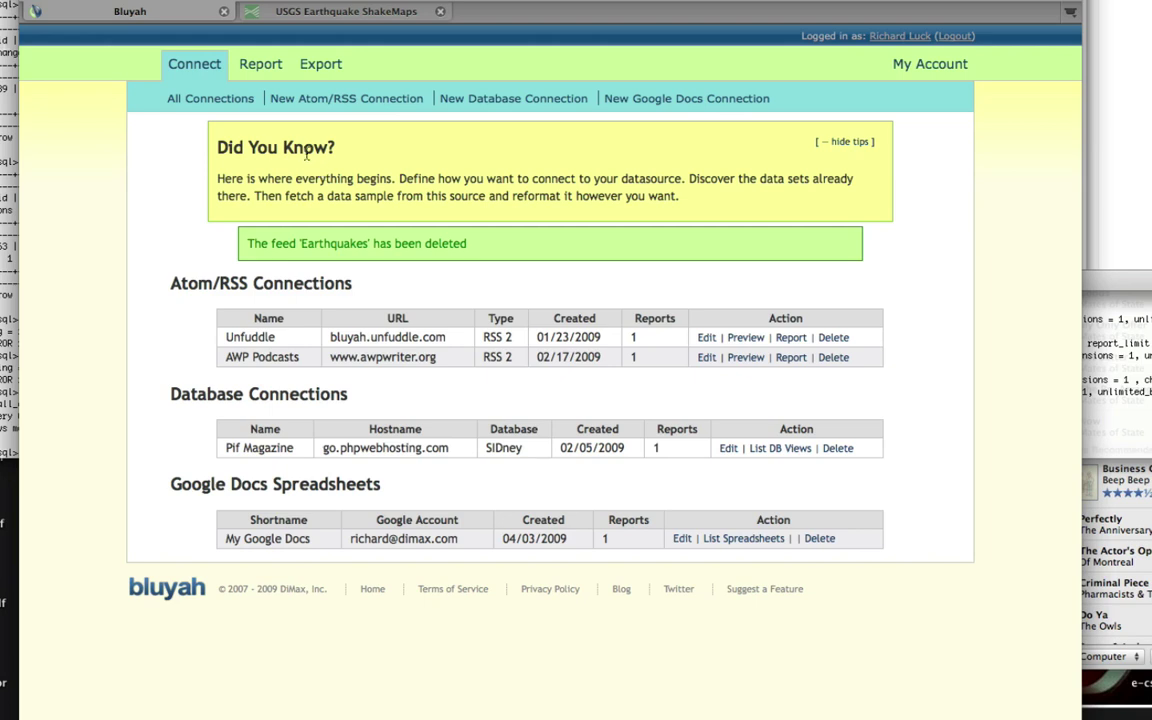
Start a new Atom/RSS connection and name the feed 'Earthquakes'
click(277, 13)
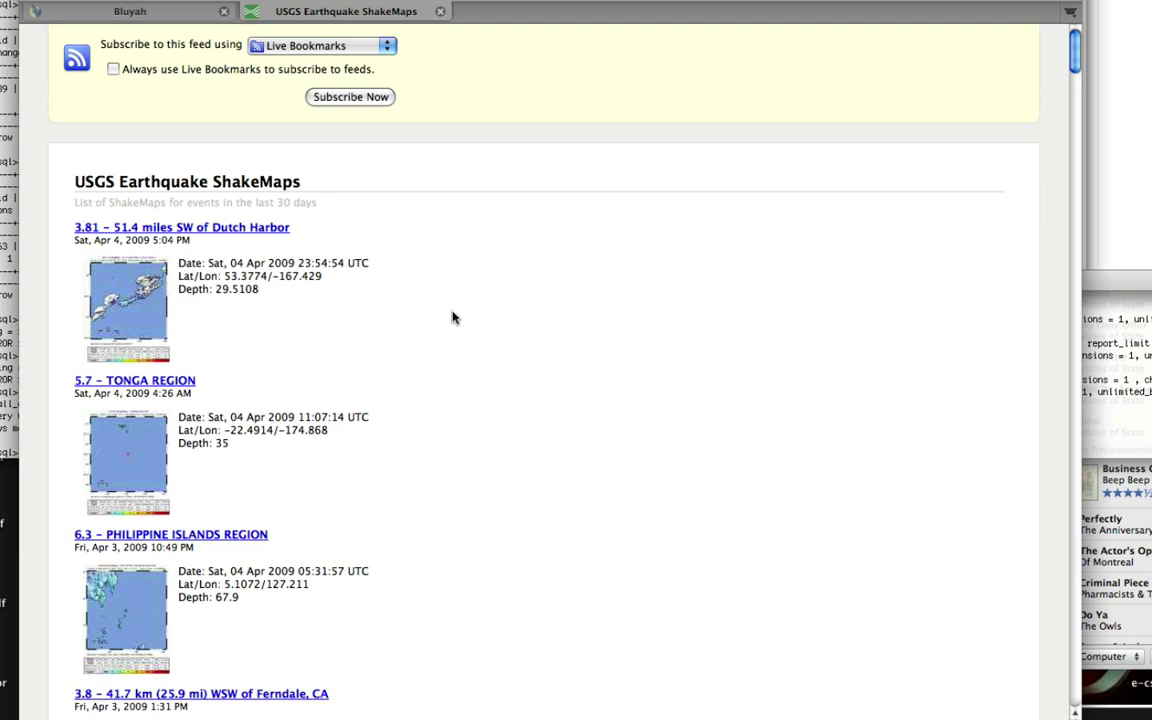
click(110, 12)
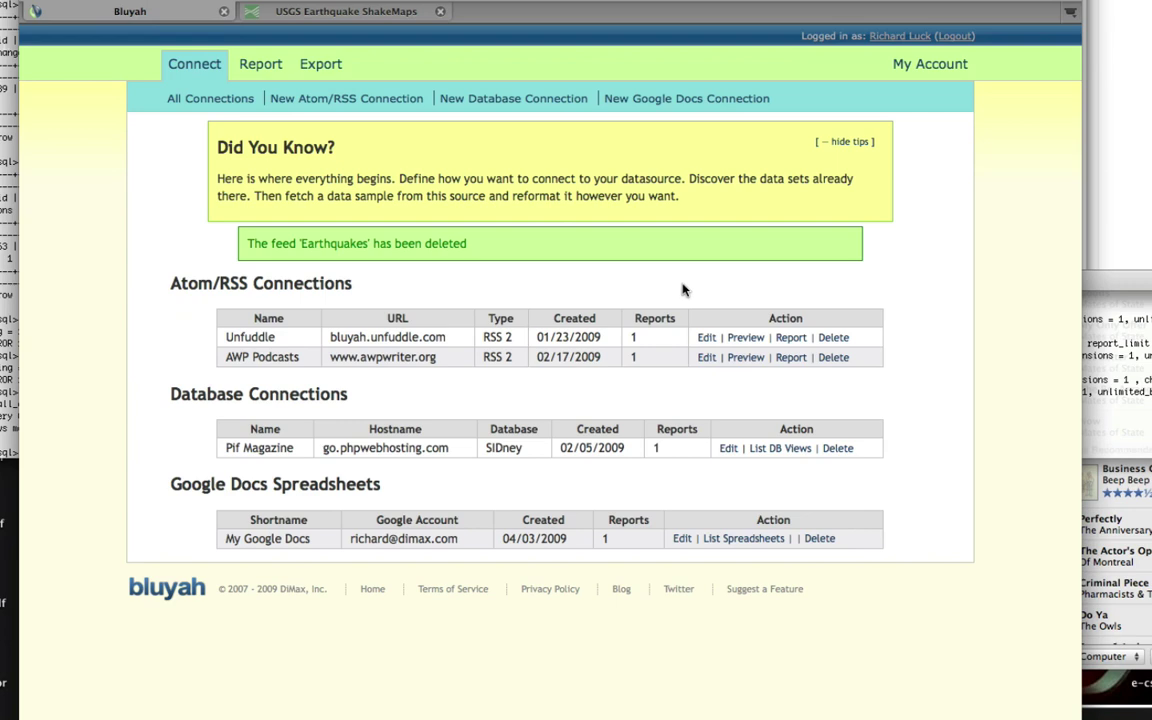
click(352, 105)
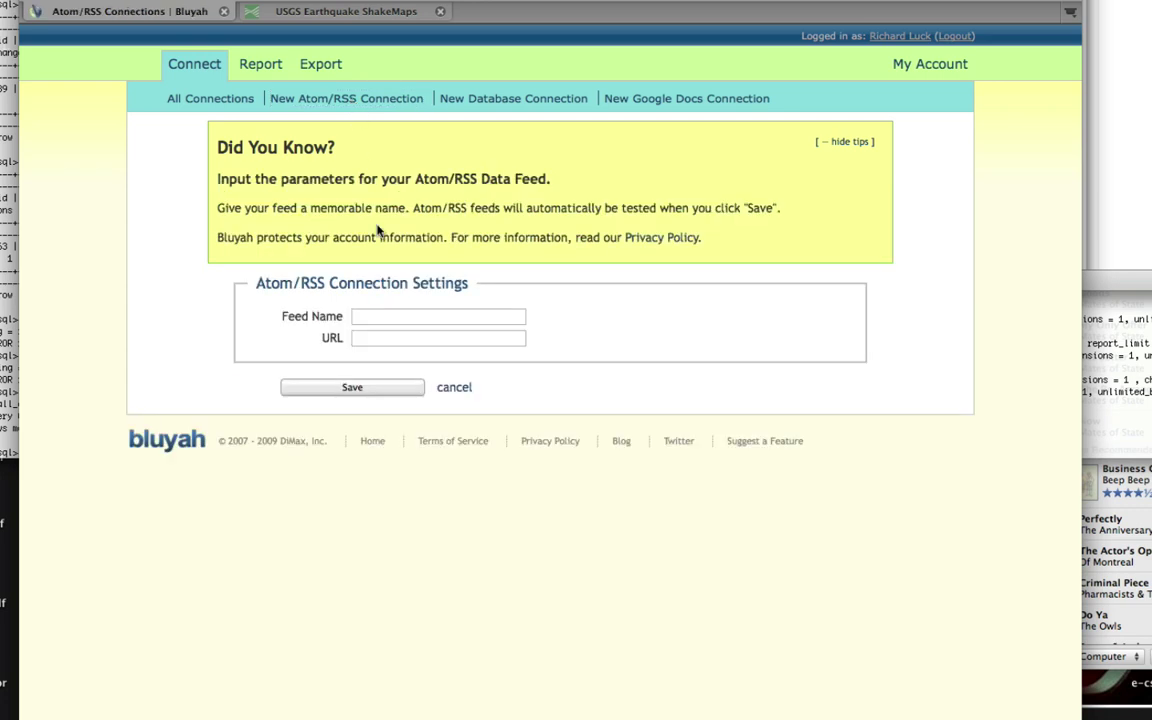
click(370, 318)
text(Earthquakes)
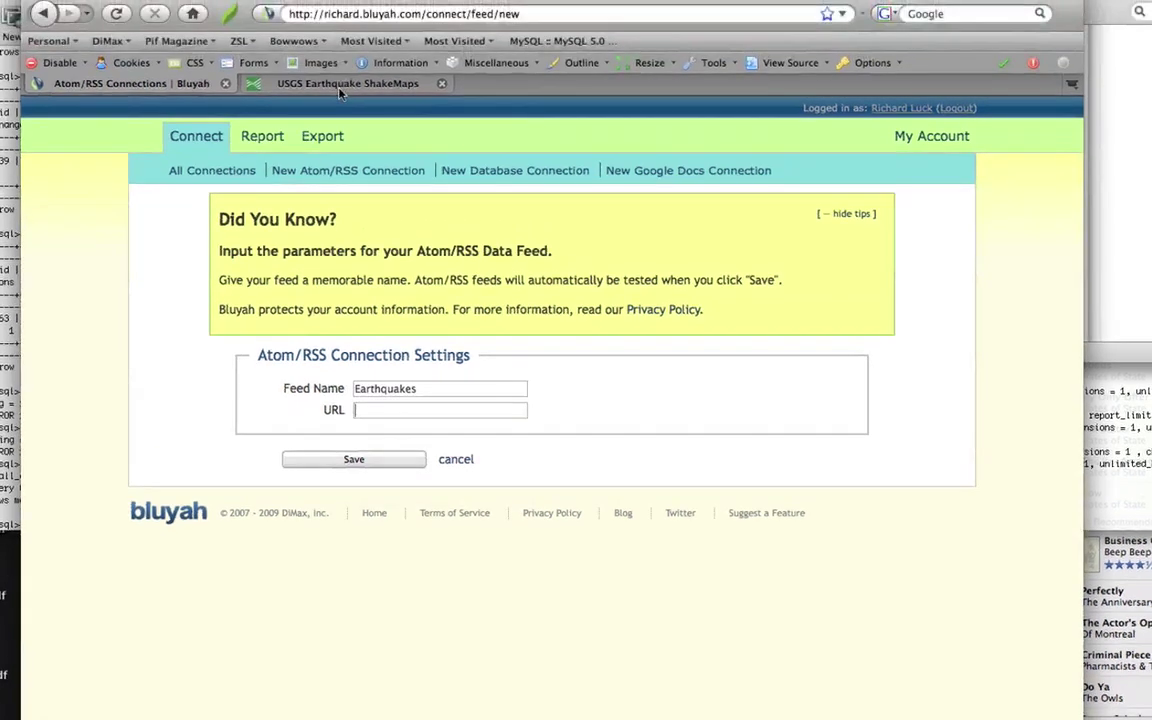
Copy the USGS ShakeMaps feed address into the URL field and save the connection
click(310, 11)
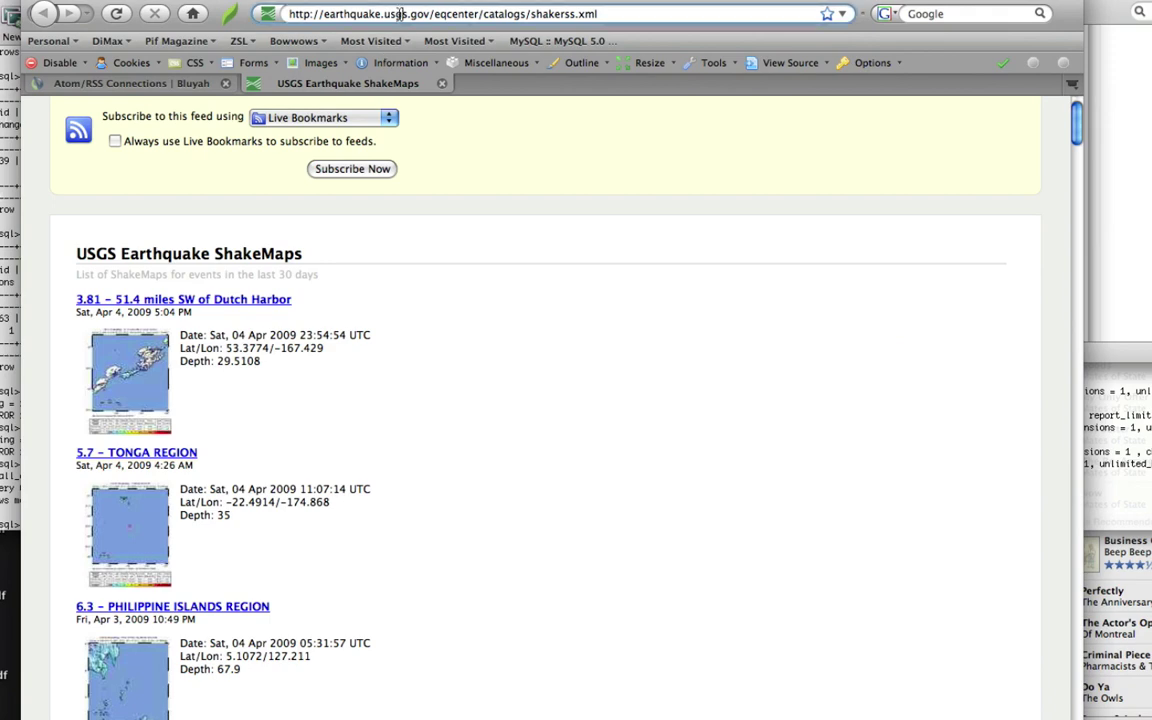
click(399, 14)
key(super+c)
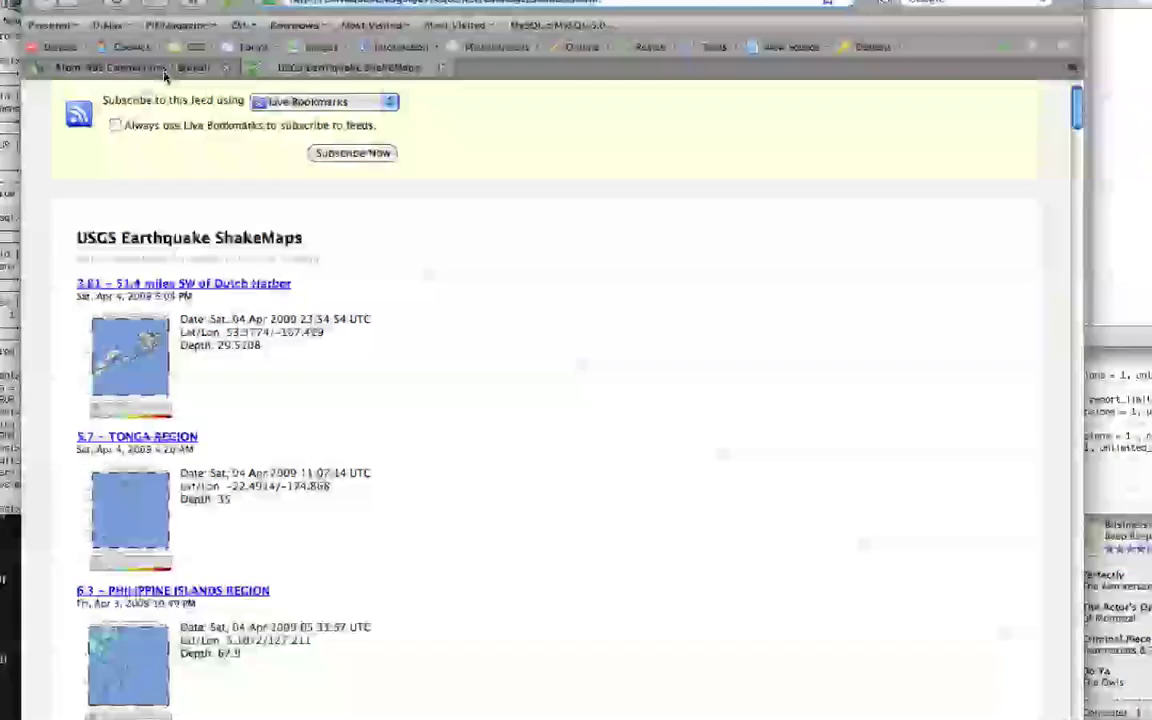
click(150, 84)
click(418, 339)
key(super+v)
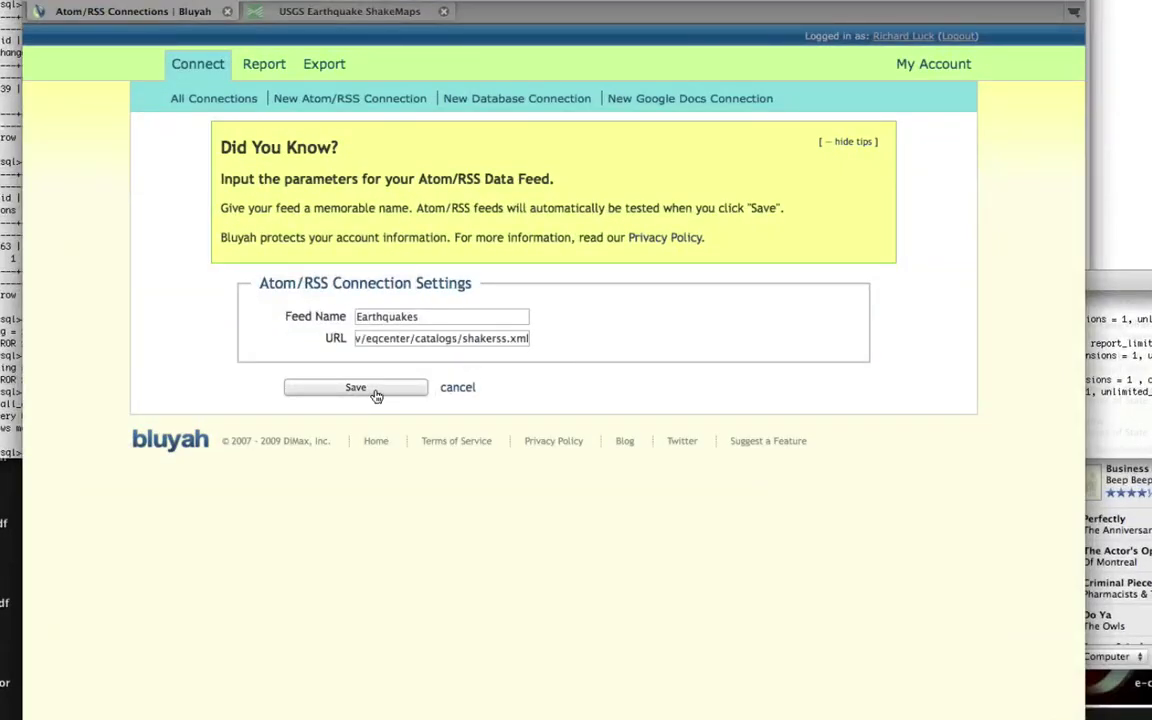
click(376, 394)
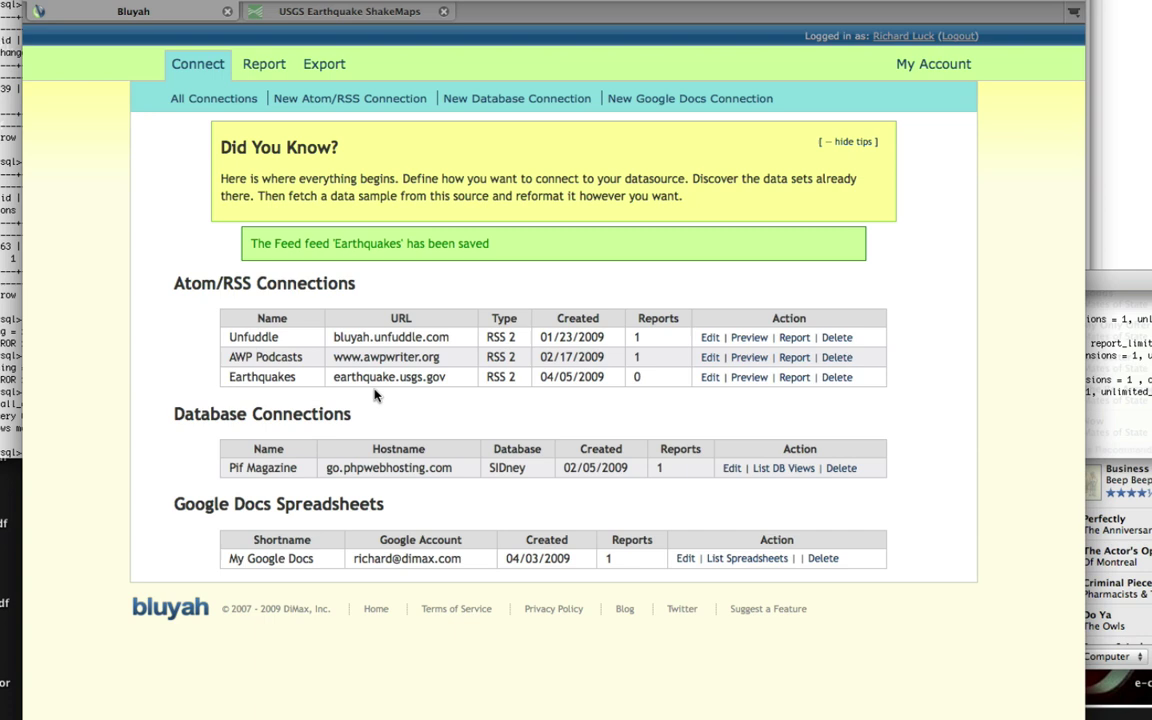
drag(228, 377, 470, 385)
click(466, 390)
click(752, 380)
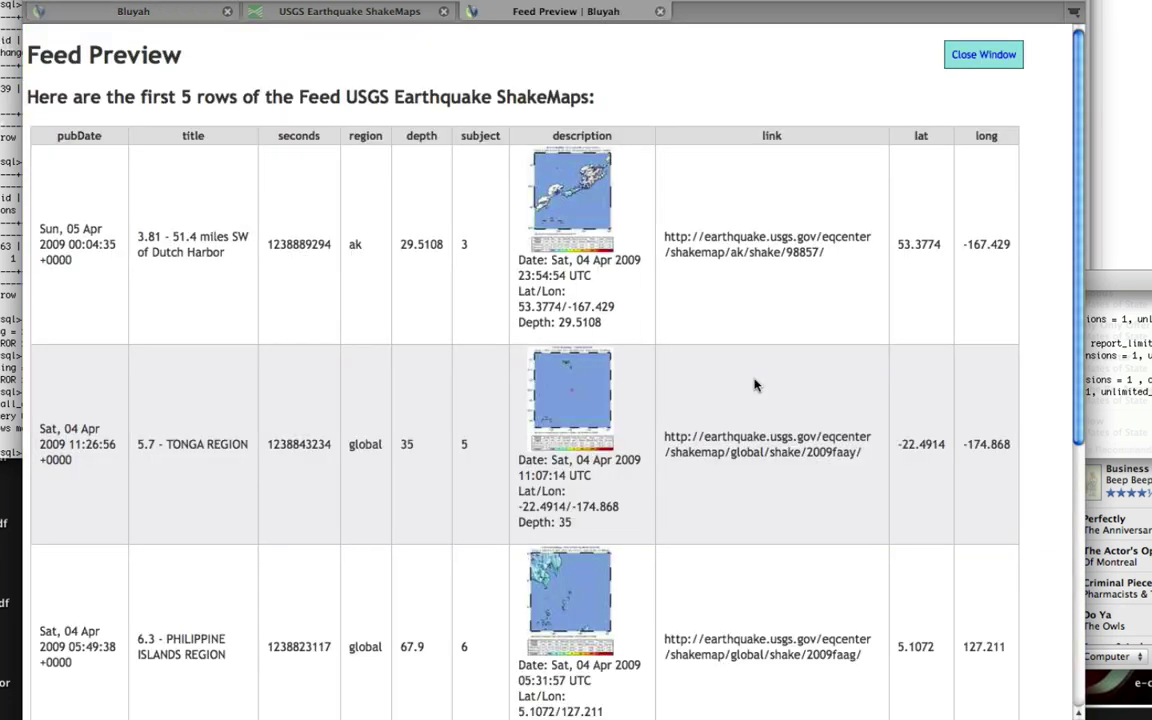
scroll(755, 385, down, 5)
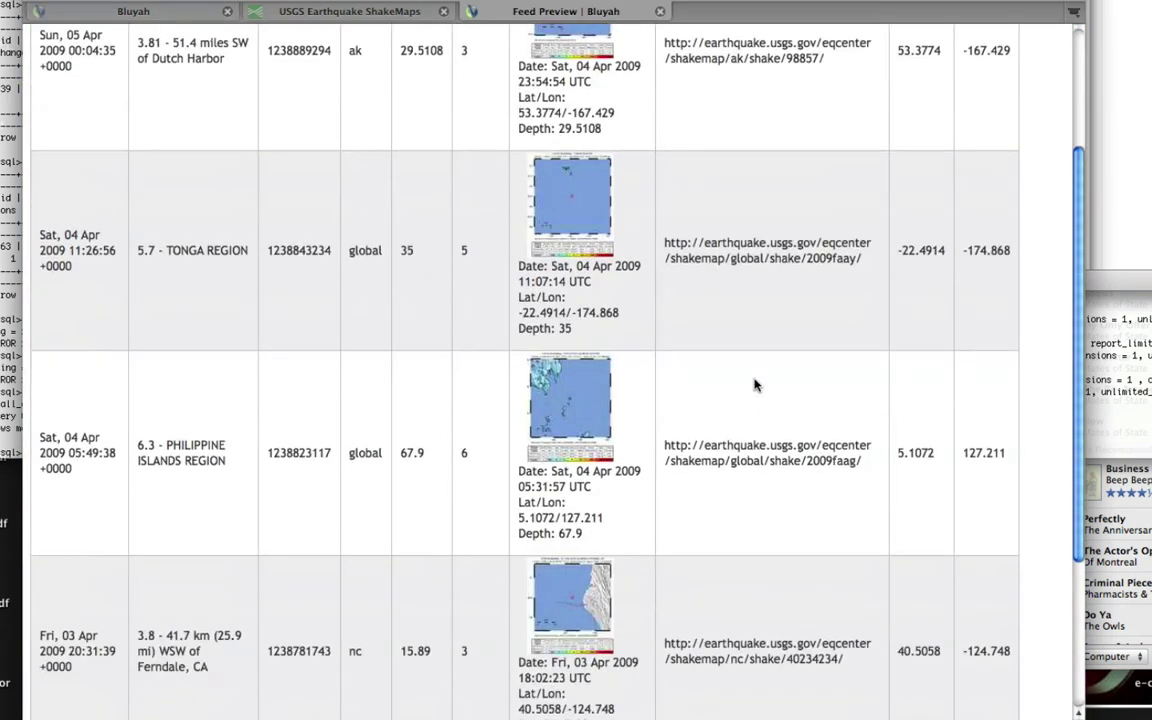
scroll(755, 385, up, 5)
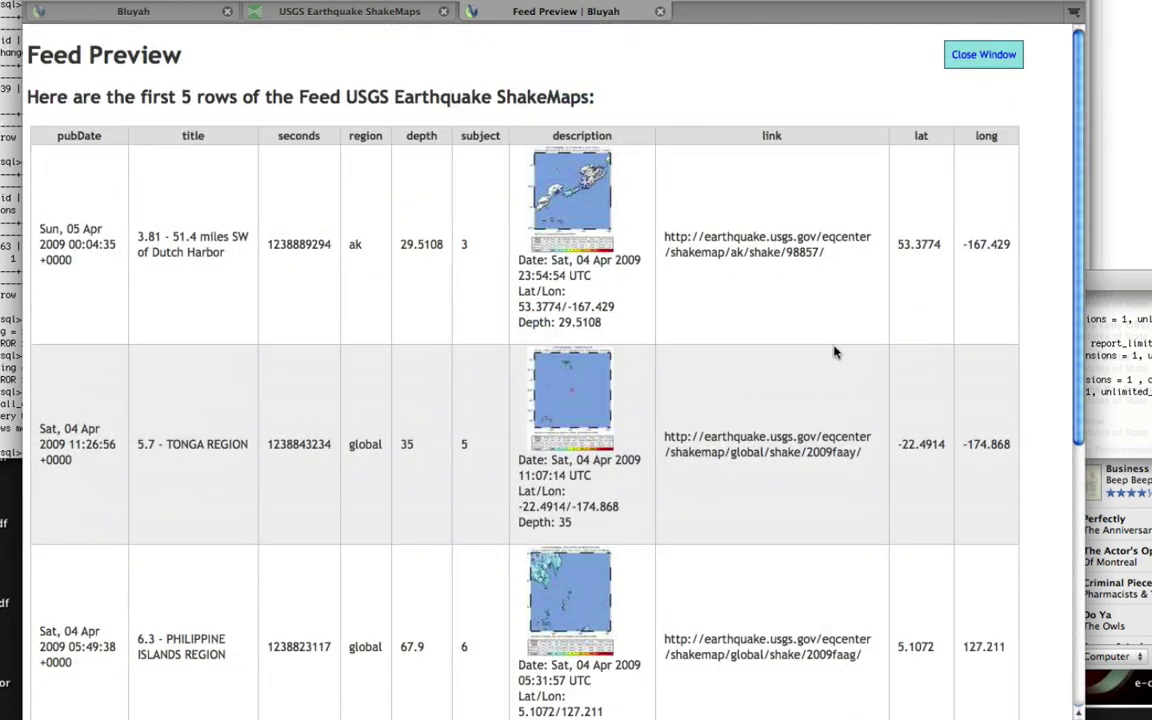
click(986, 55)
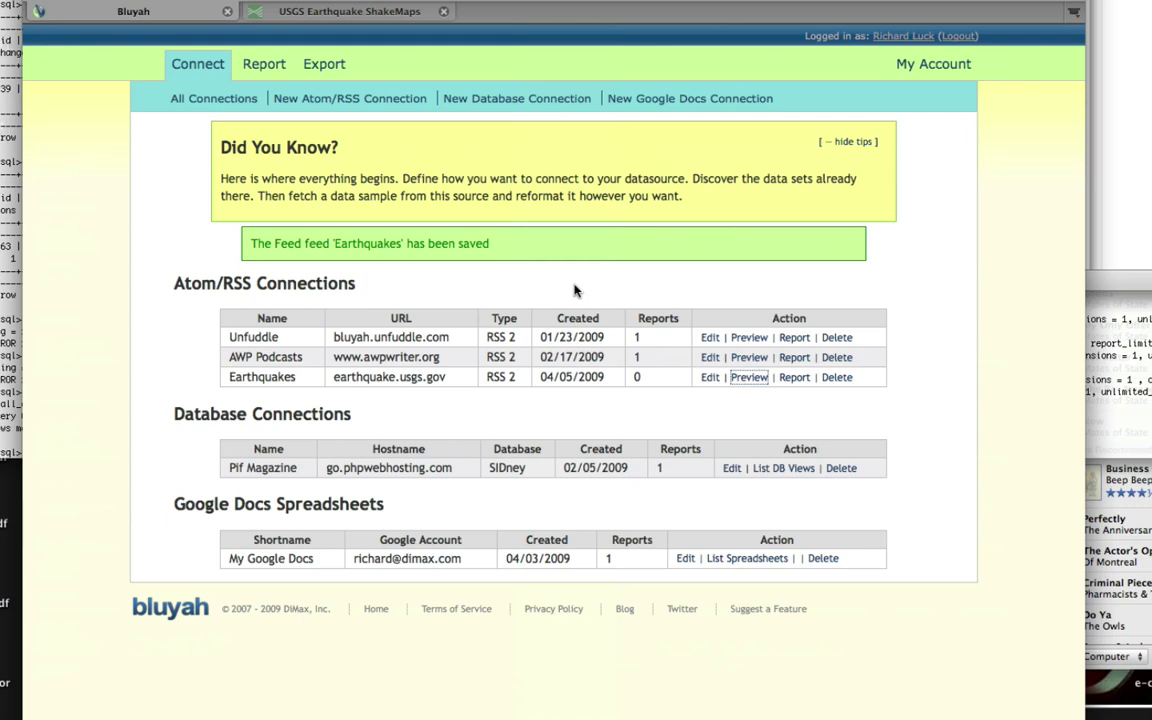
Start a report from the Earthquakes feed and hide the region and seconds columns
click(795, 378)
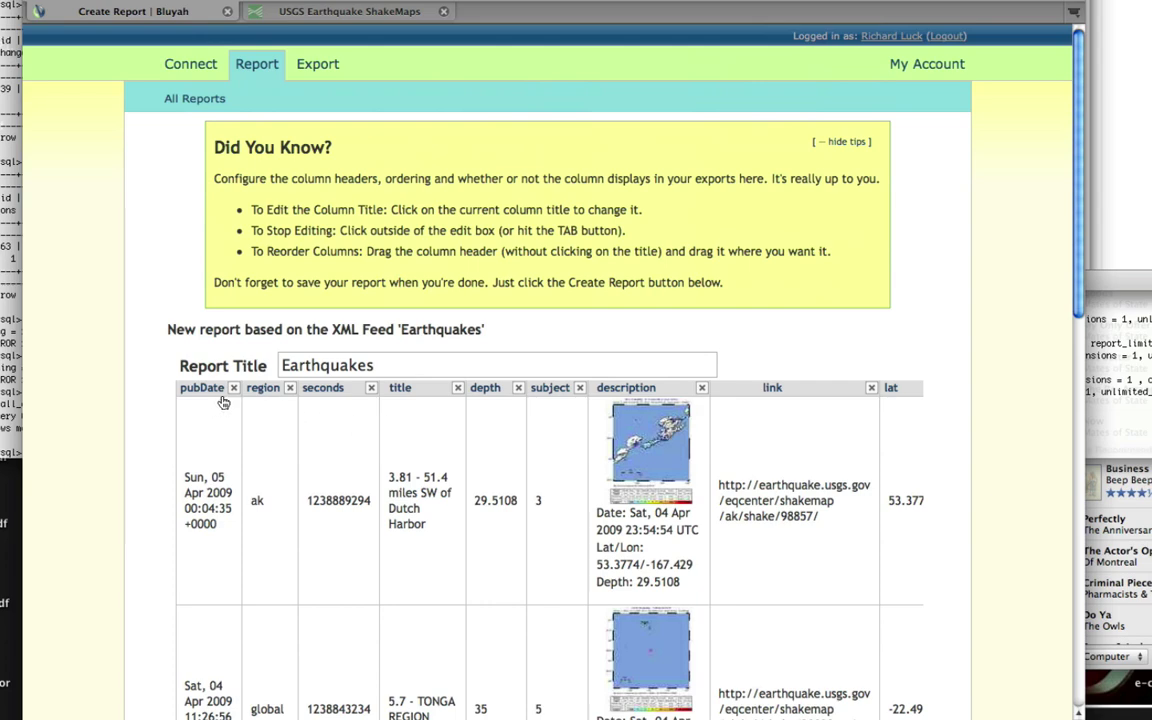
click(290, 389)
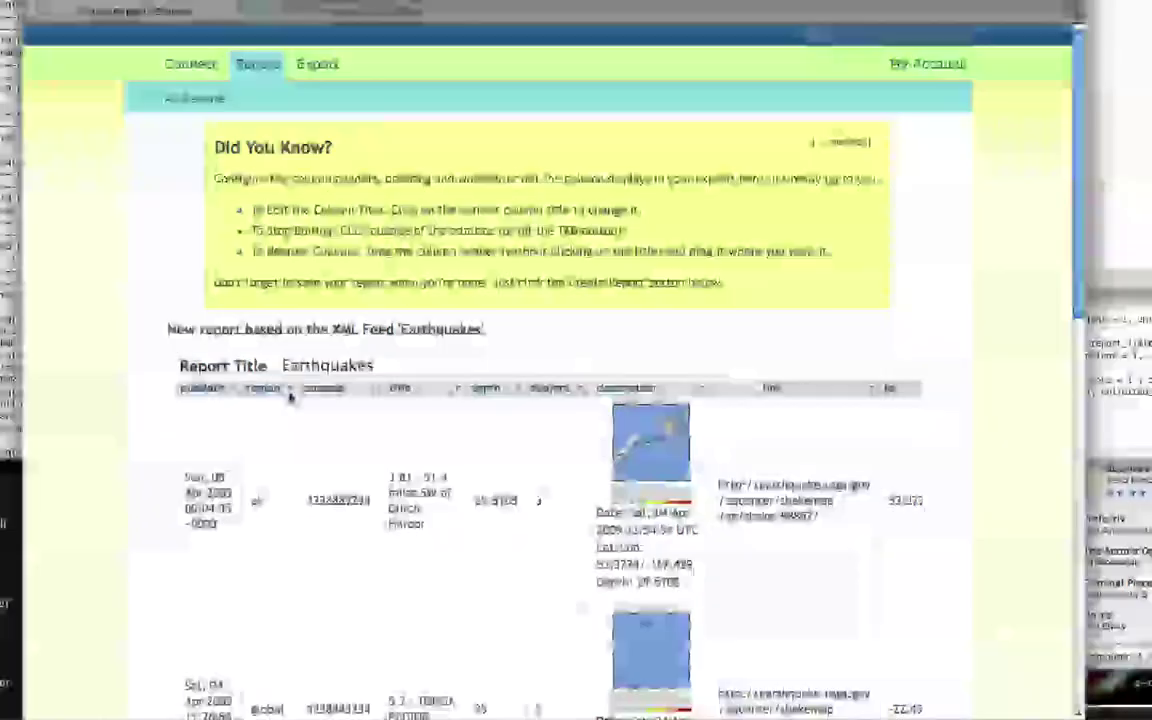
click(315, 388)
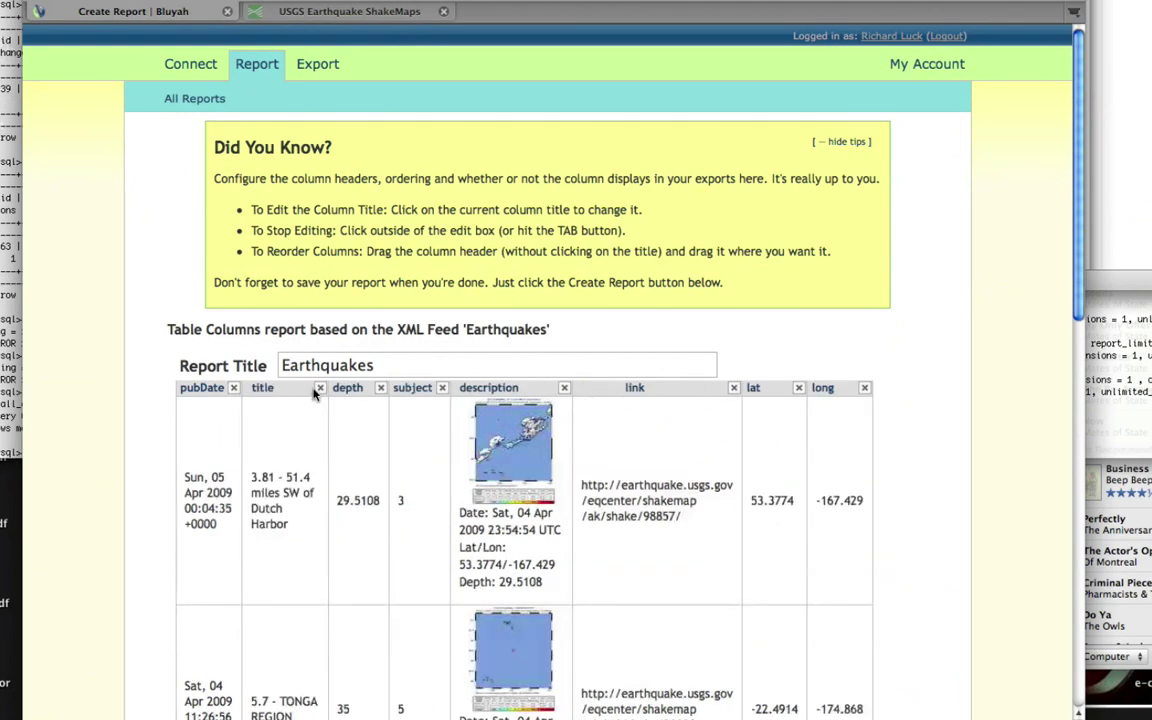
Rename title, description and link to Summary, Description and URL, ordered leftmost
click(262, 389)
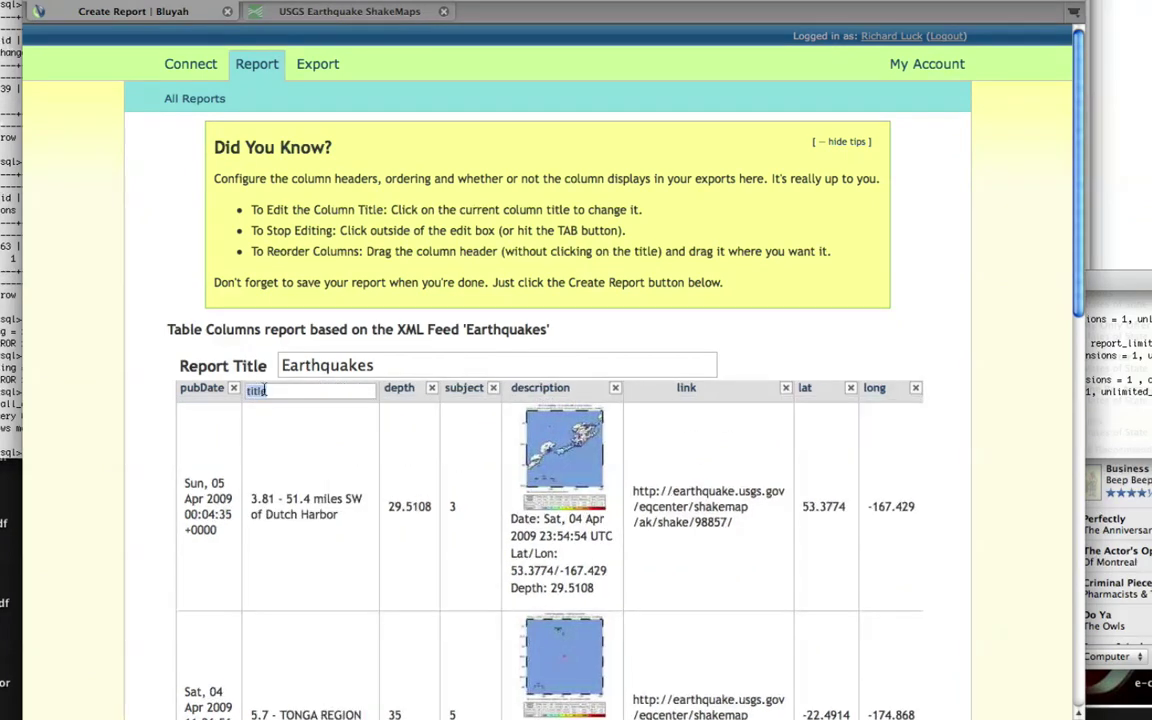
text(Summary)
key(Tab)
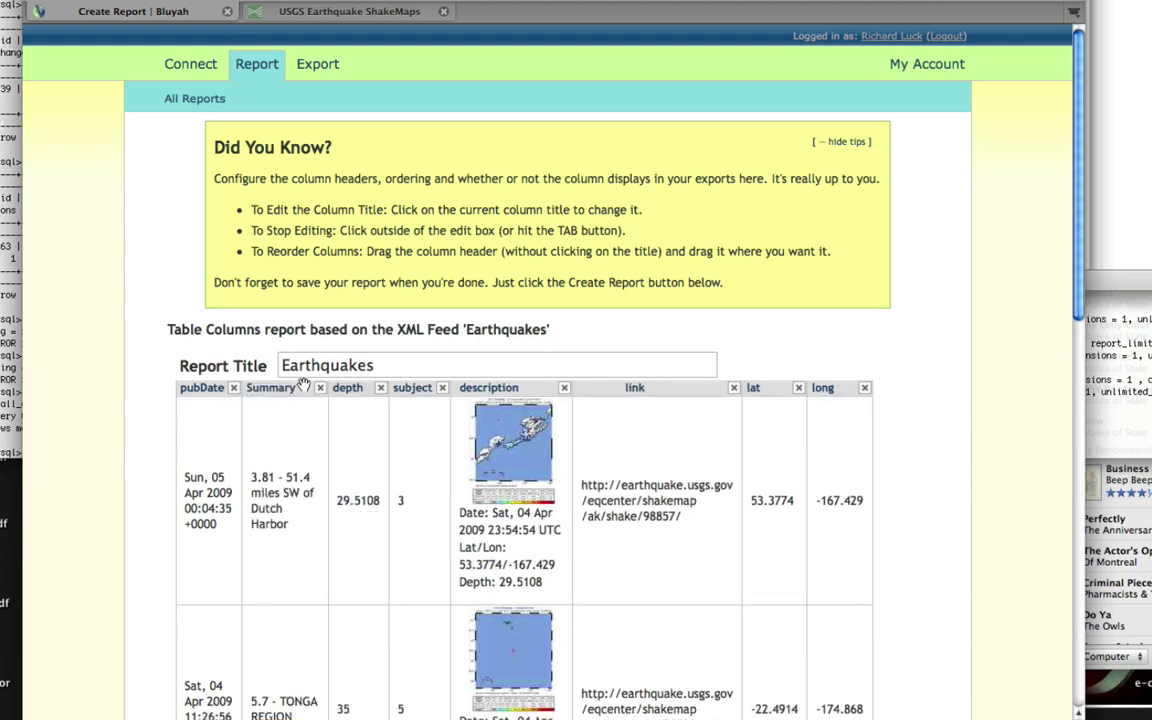
drag(308, 387, 190, 358)
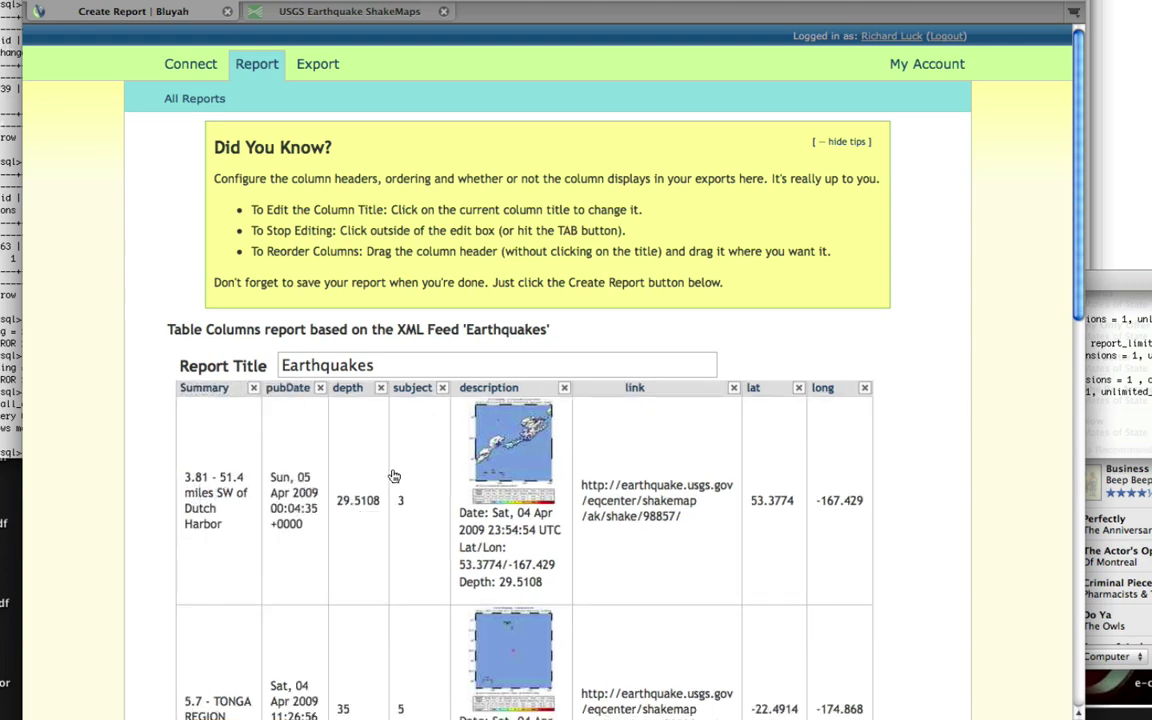
click(488, 390)
text(Description)
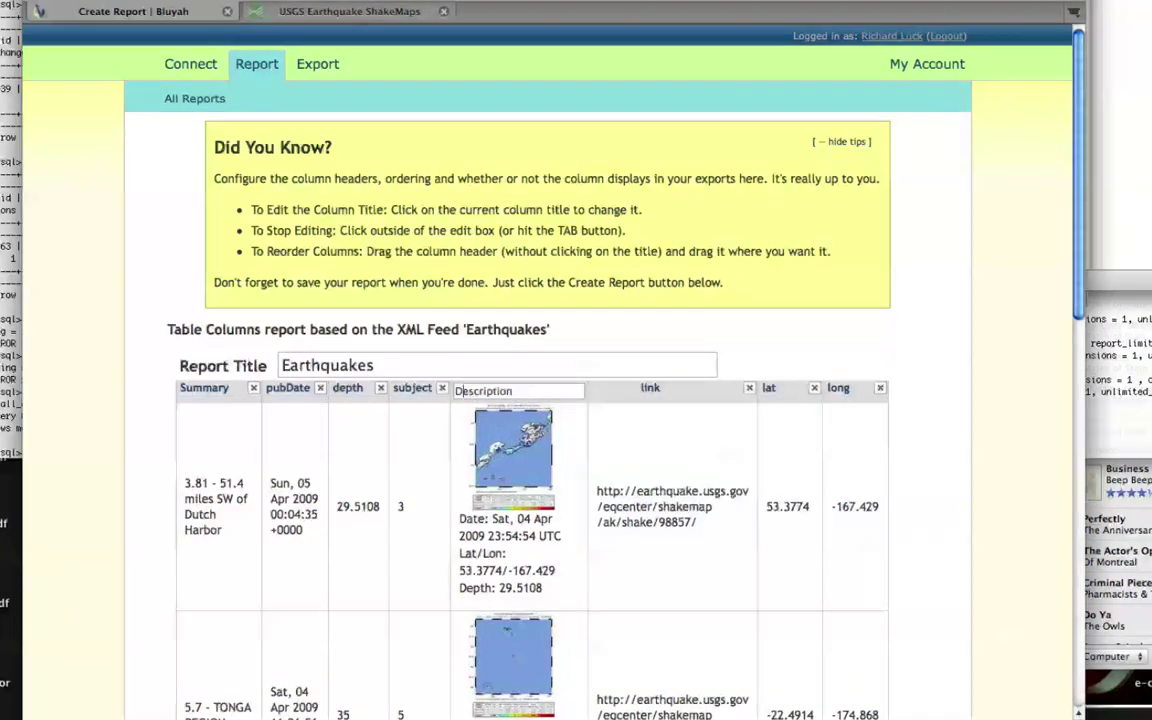
key(Tab)
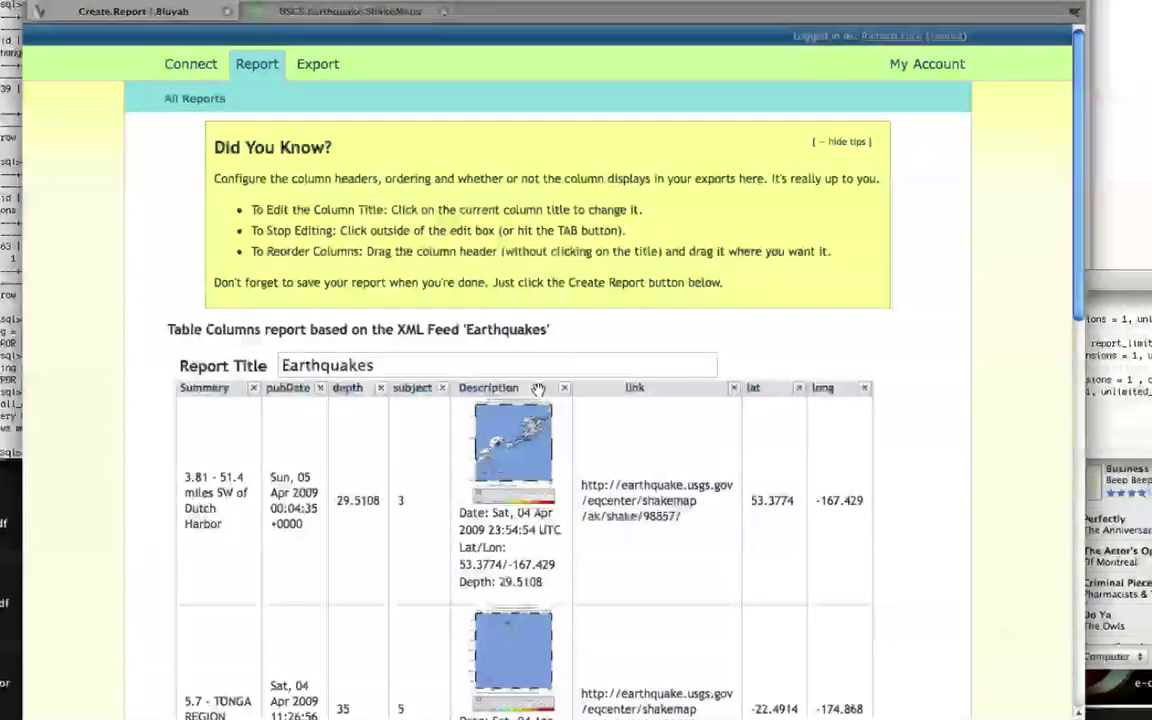
drag(537, 388, 305, 390)
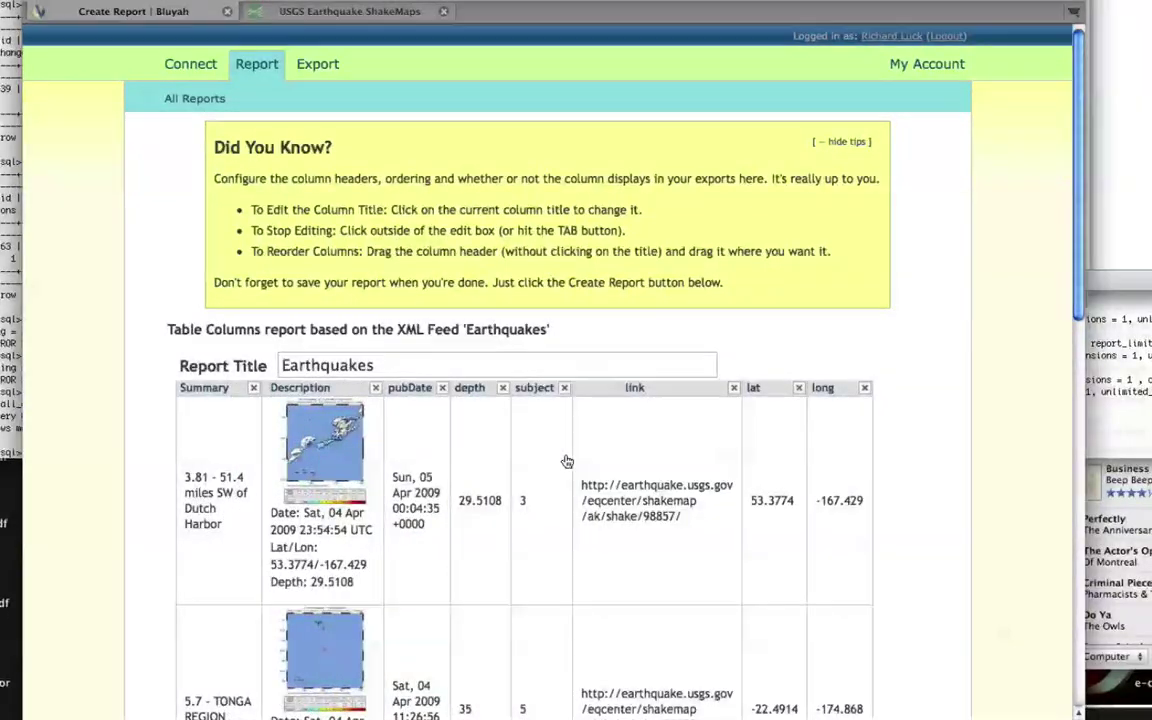
click(630, 390)
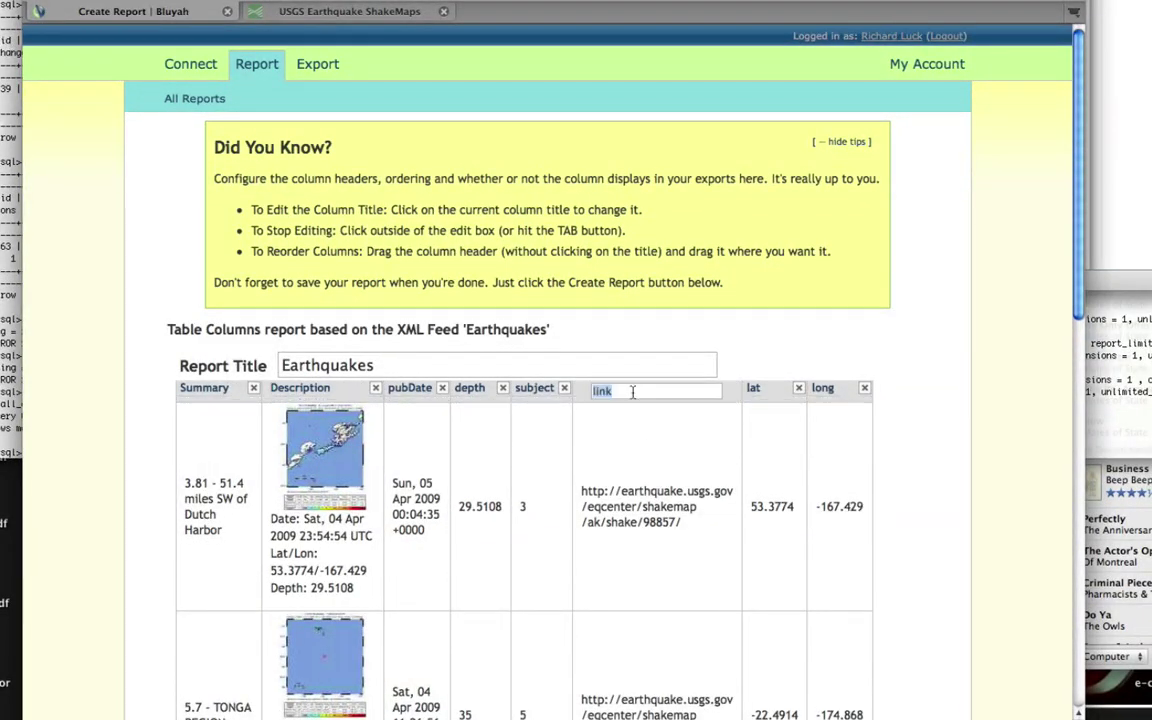
text(URL)
key(Tab)
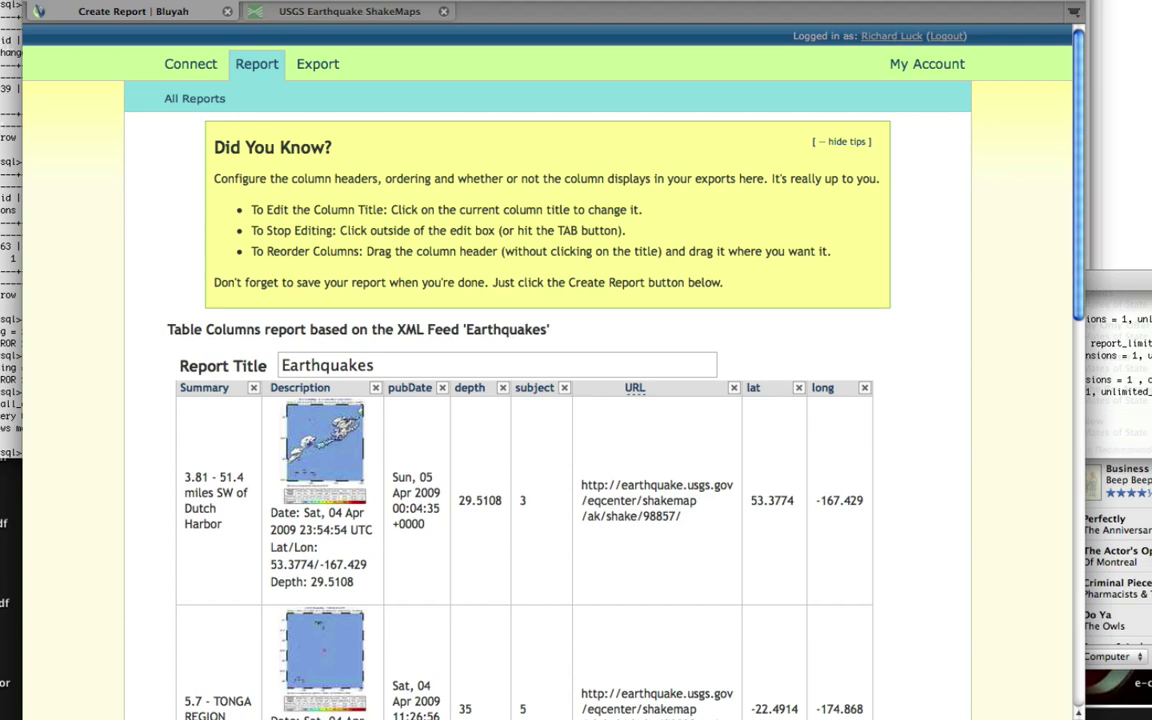
drag(688, 390, 425, 392)
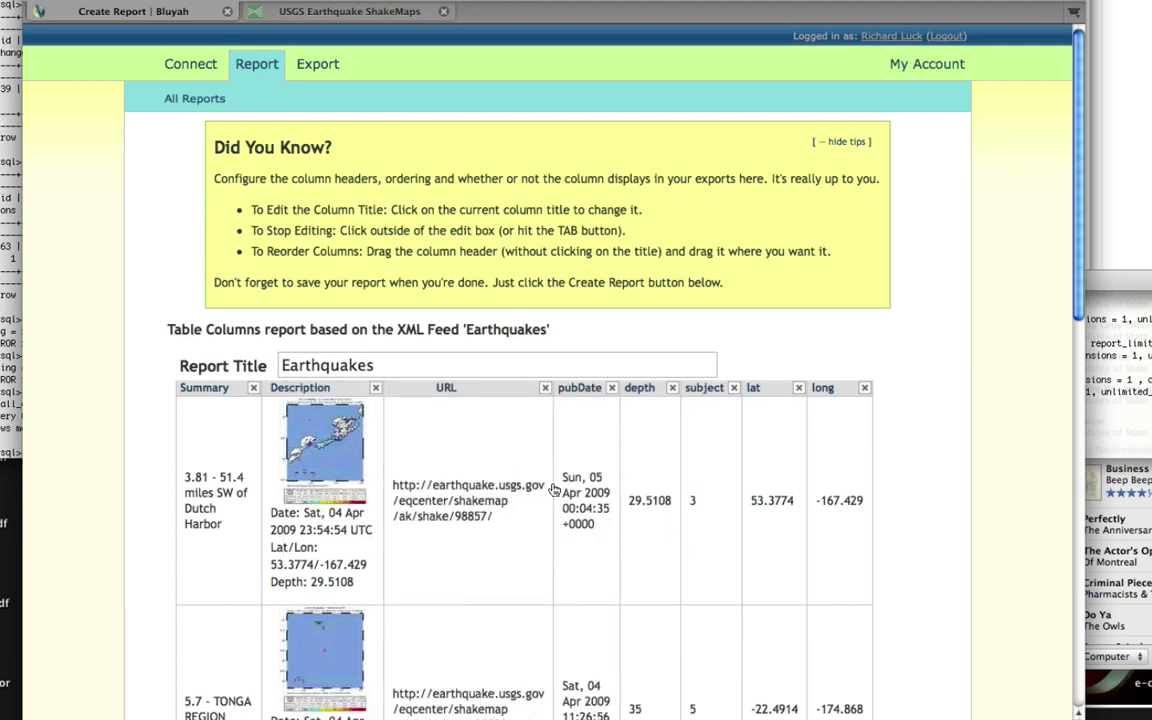
Hide the depth and subject columns and create the Earthquakes report
click(673, 388)
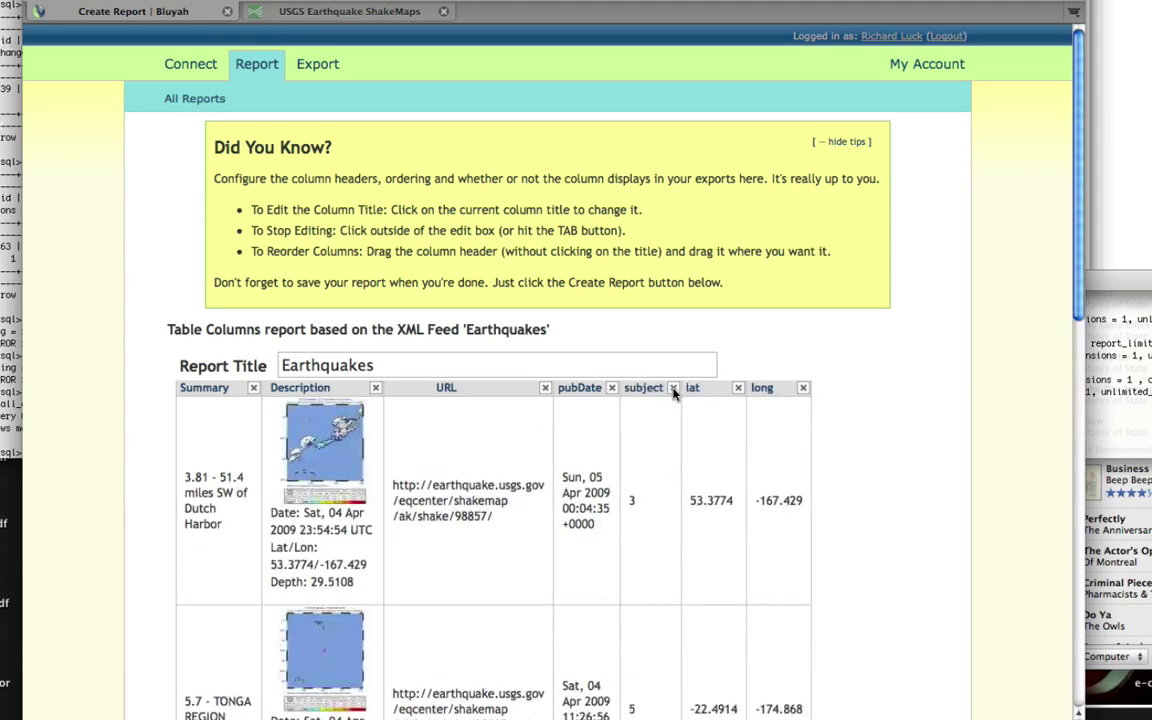
click(673, 388)
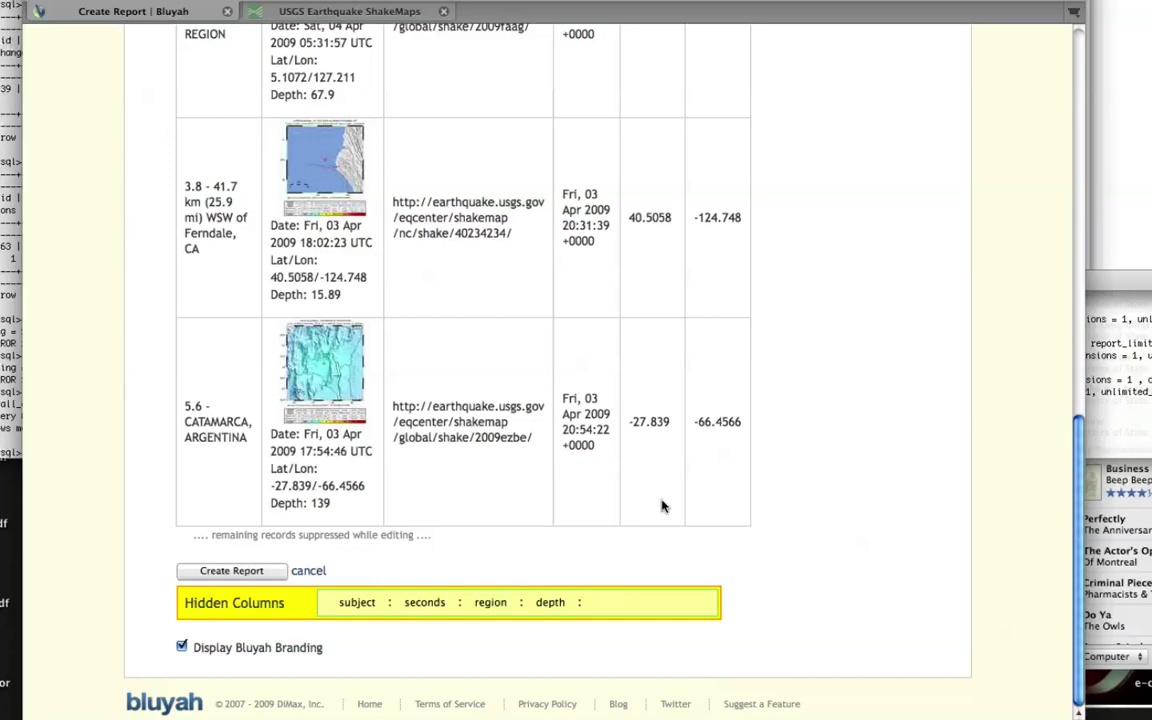
scroll(660, 505, up, 8)
scroll(660, 505, down, 8)
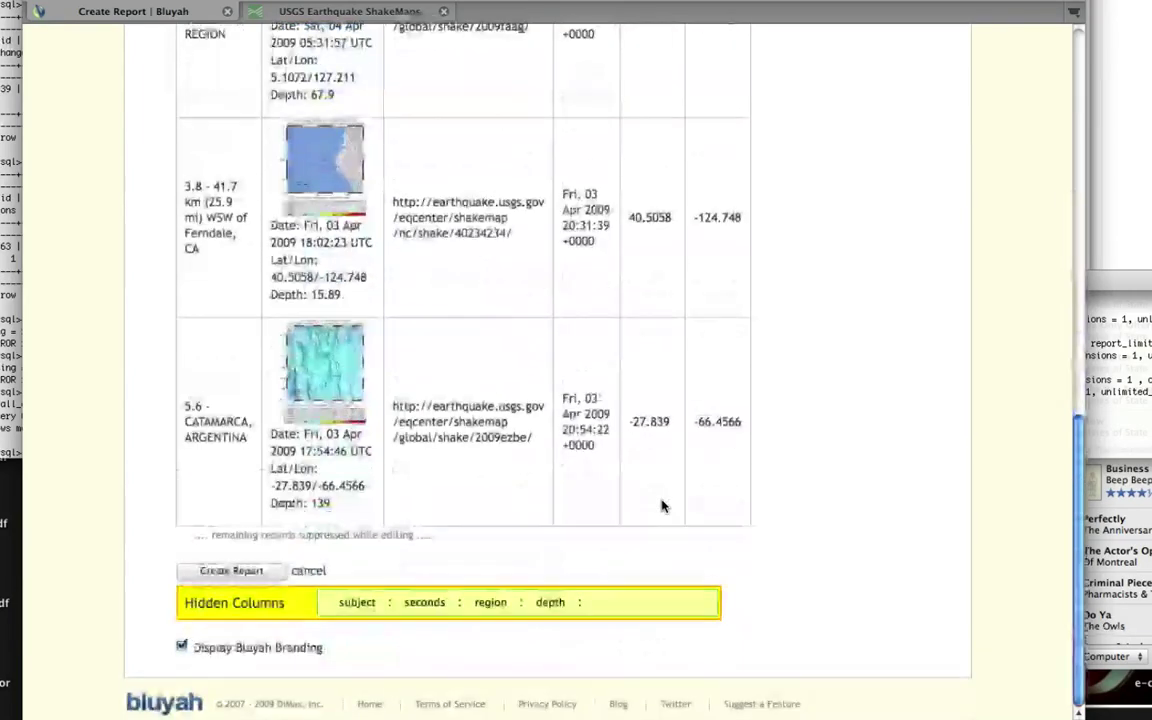
click(256, 575)
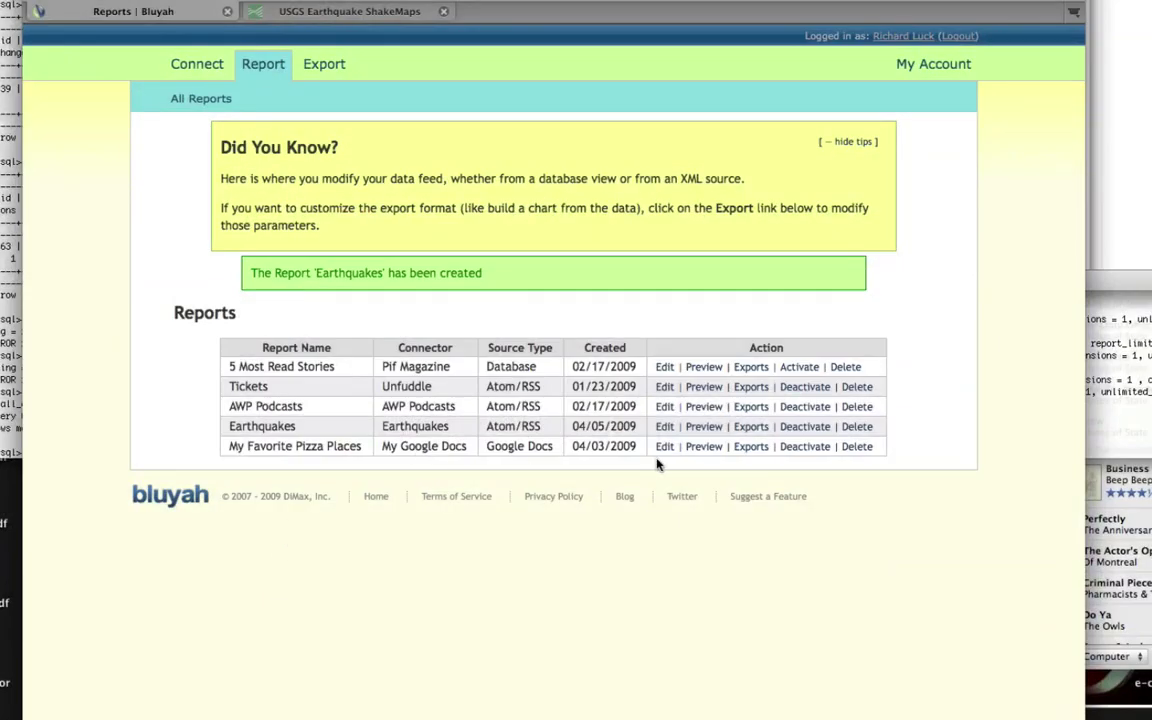
Preview the Earthquakes report from its row in the Reports table
click(706, 430)
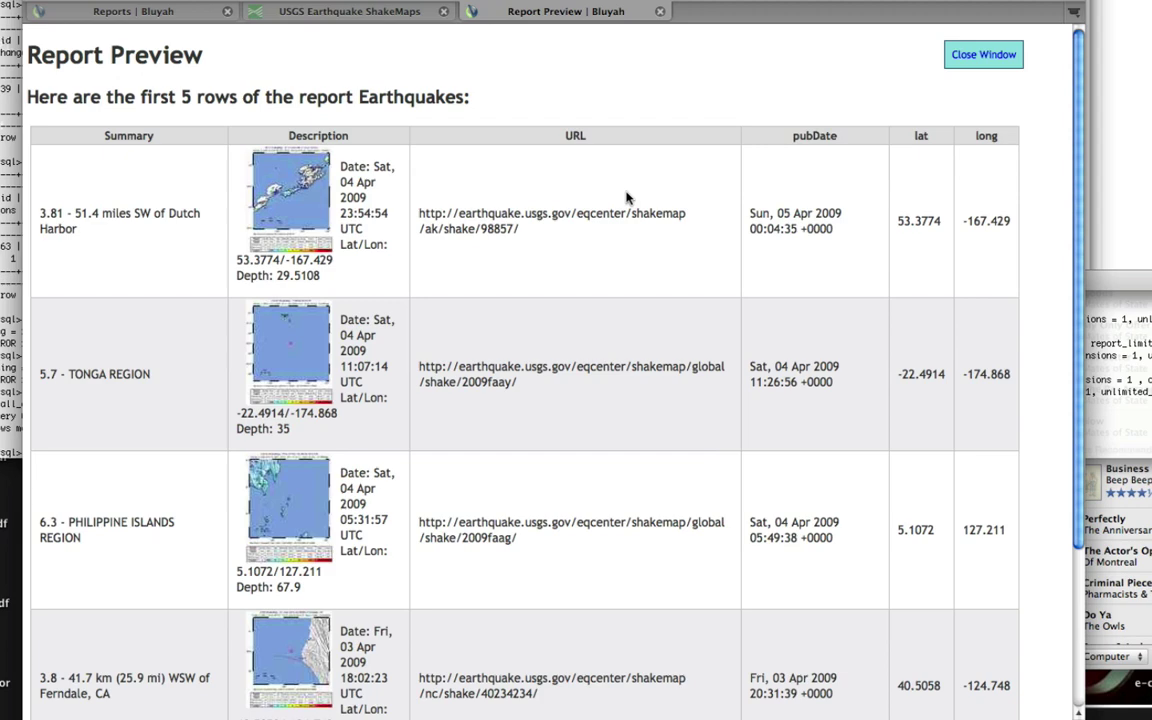
Close the Report Preview window
click(983, 54)
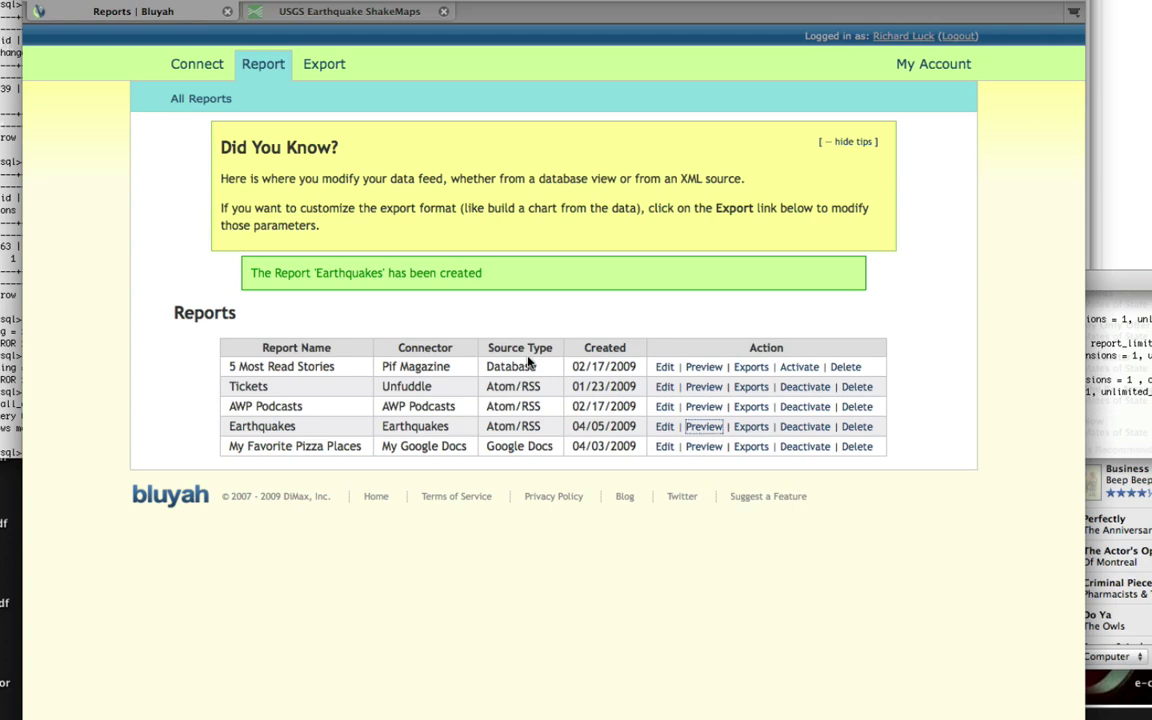
Under Export, start a New Map and choose the Earthquakes report as its source
click(324, 64)
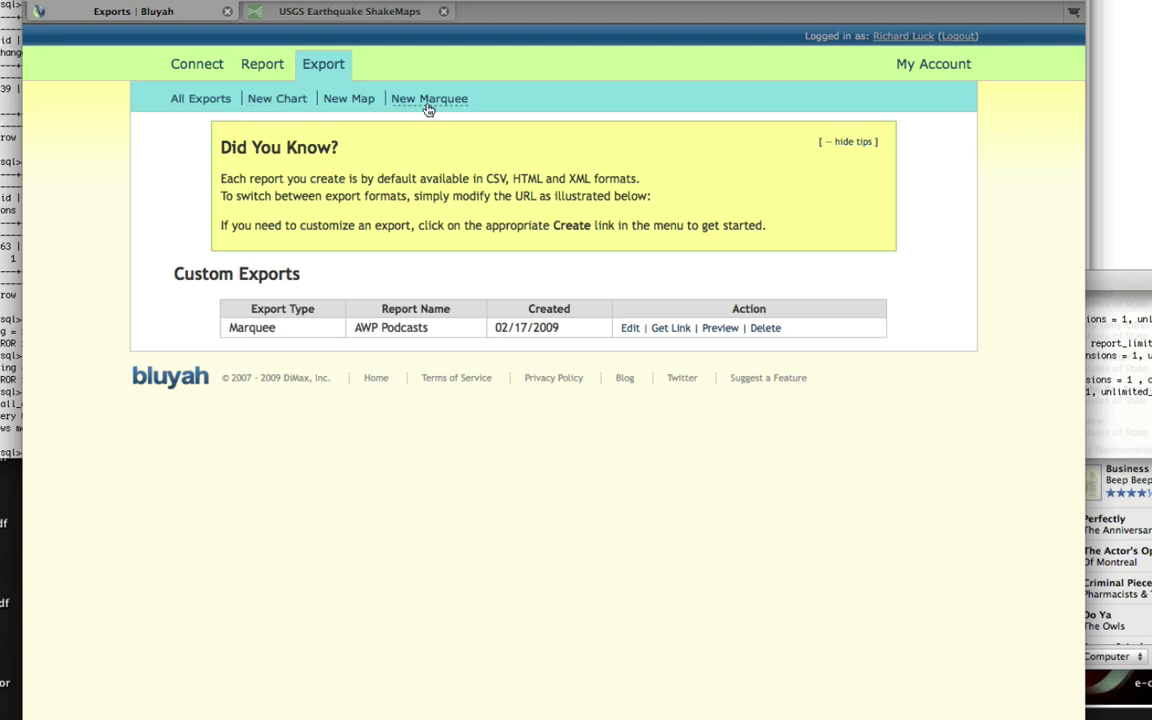
click(356, 103)
click(382, 104)
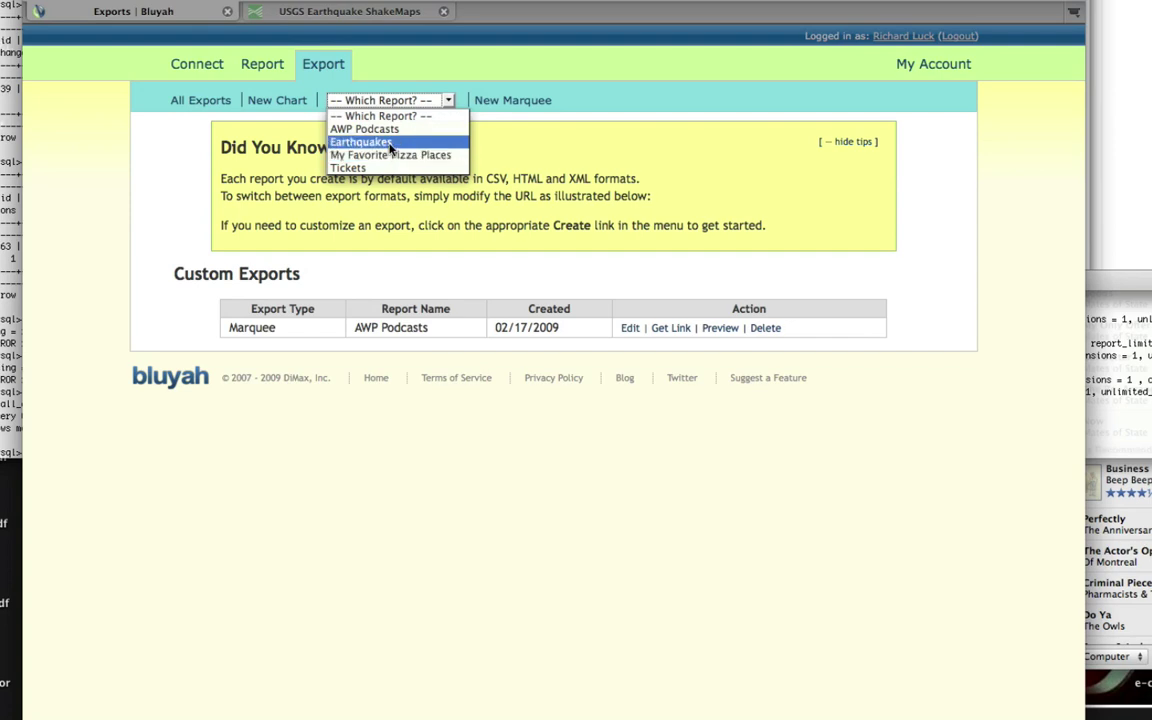
click(391, 144)
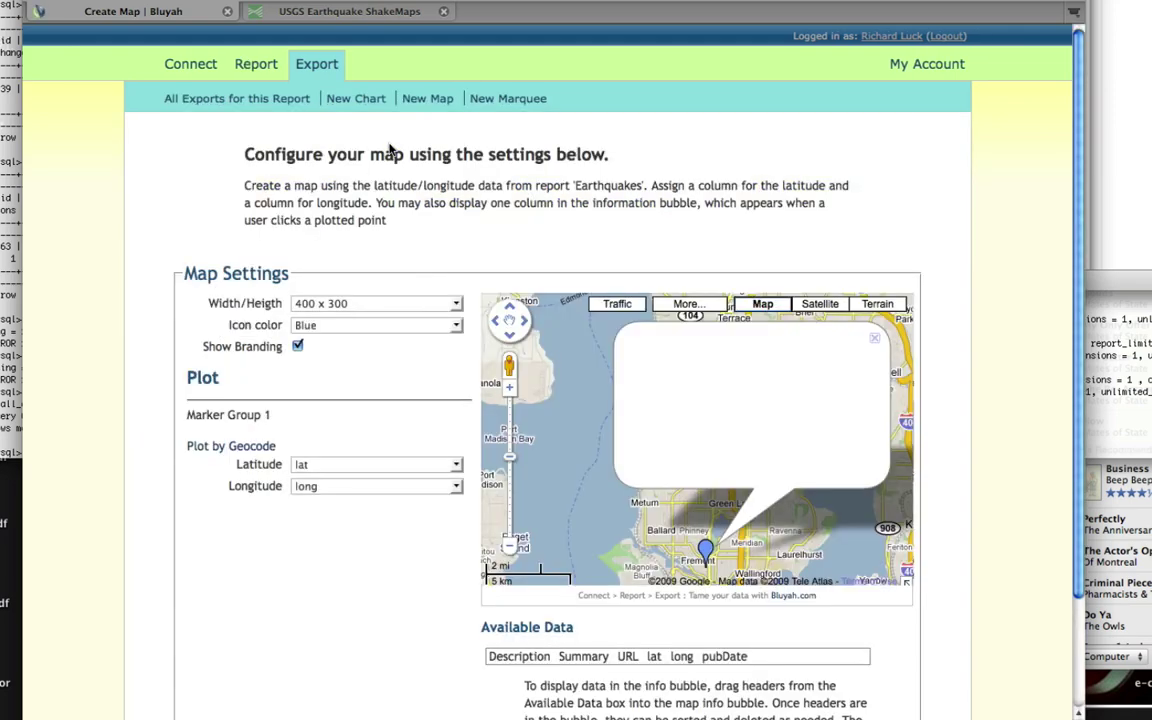
Set the map size to 600 x 500
scroll(416, 306, down, 3)
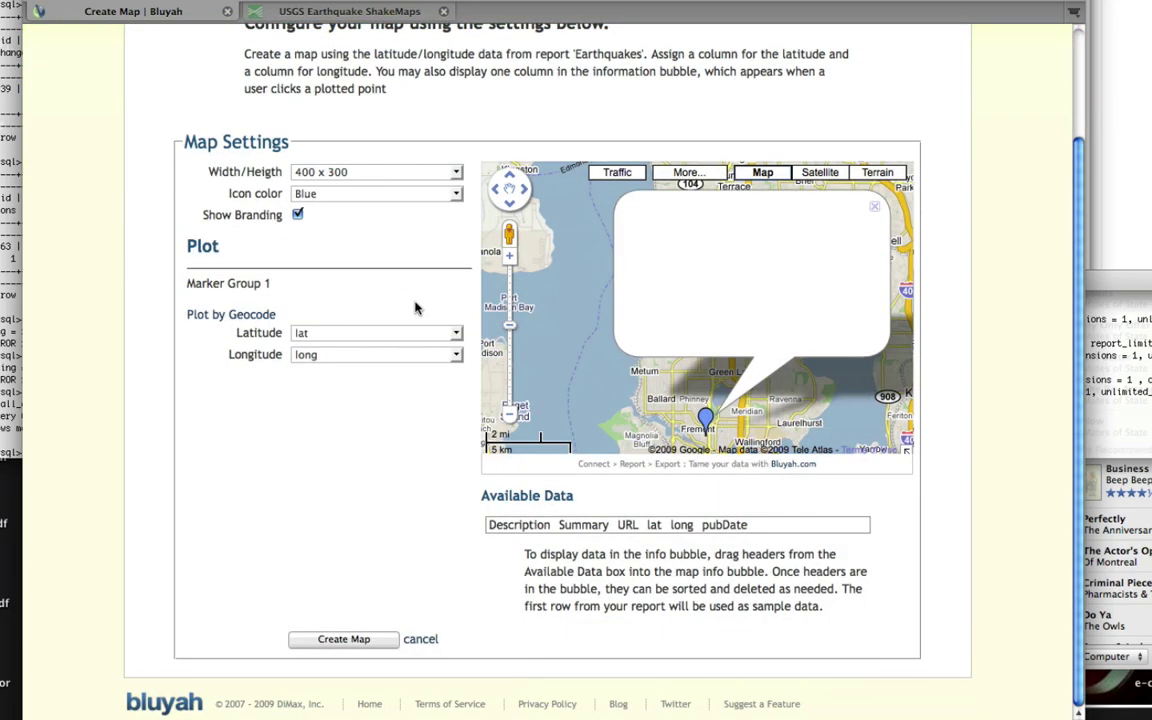
scroll(416, 306, up, 3)
scroll(416, 306, down, 2)
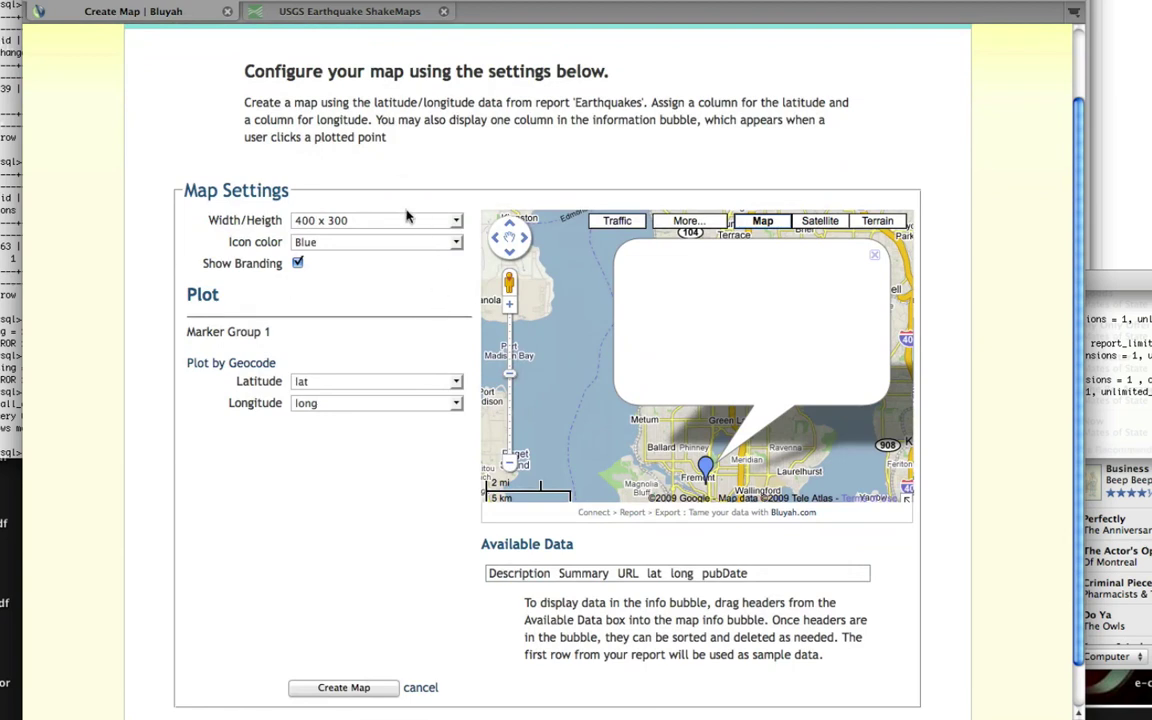
click(367, 219)
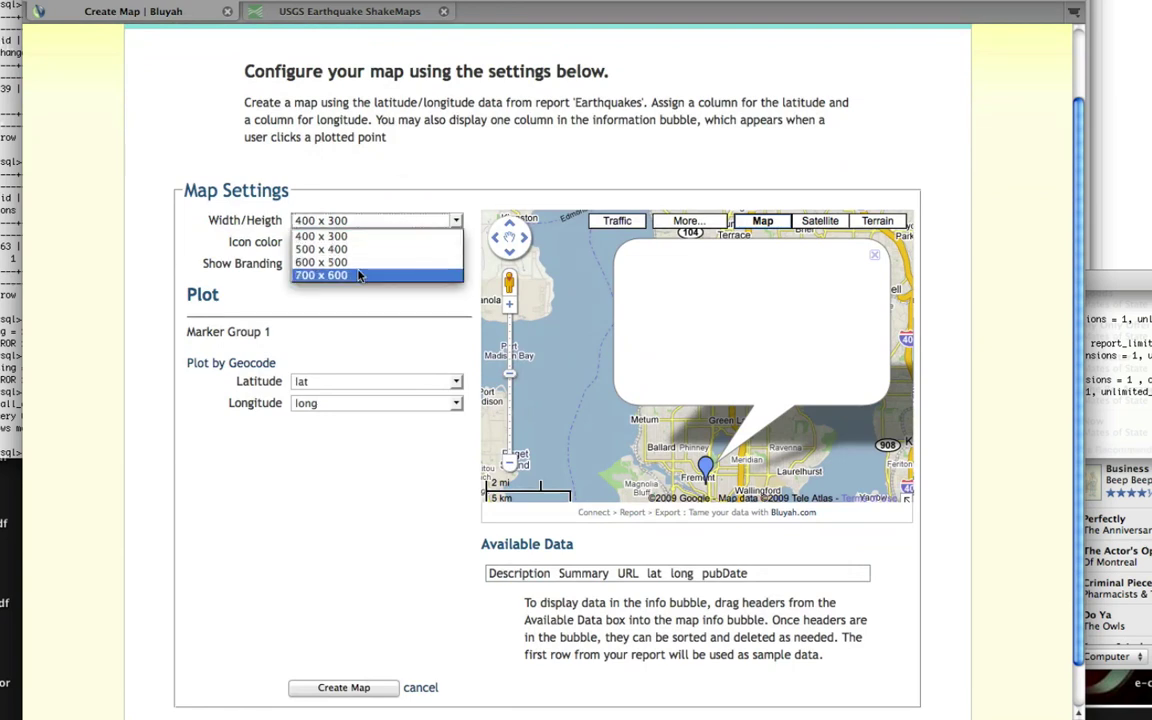
click(359, 262)
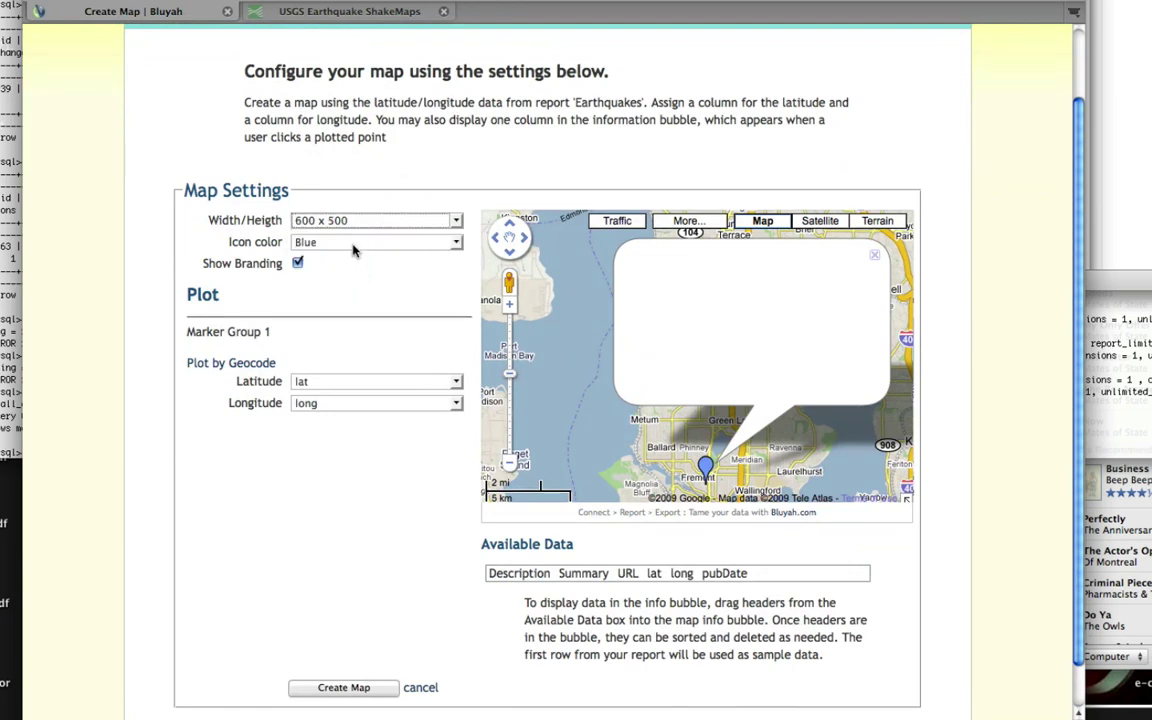
Make the map markers orange and keep lat as the latitude column
click(360, 244)
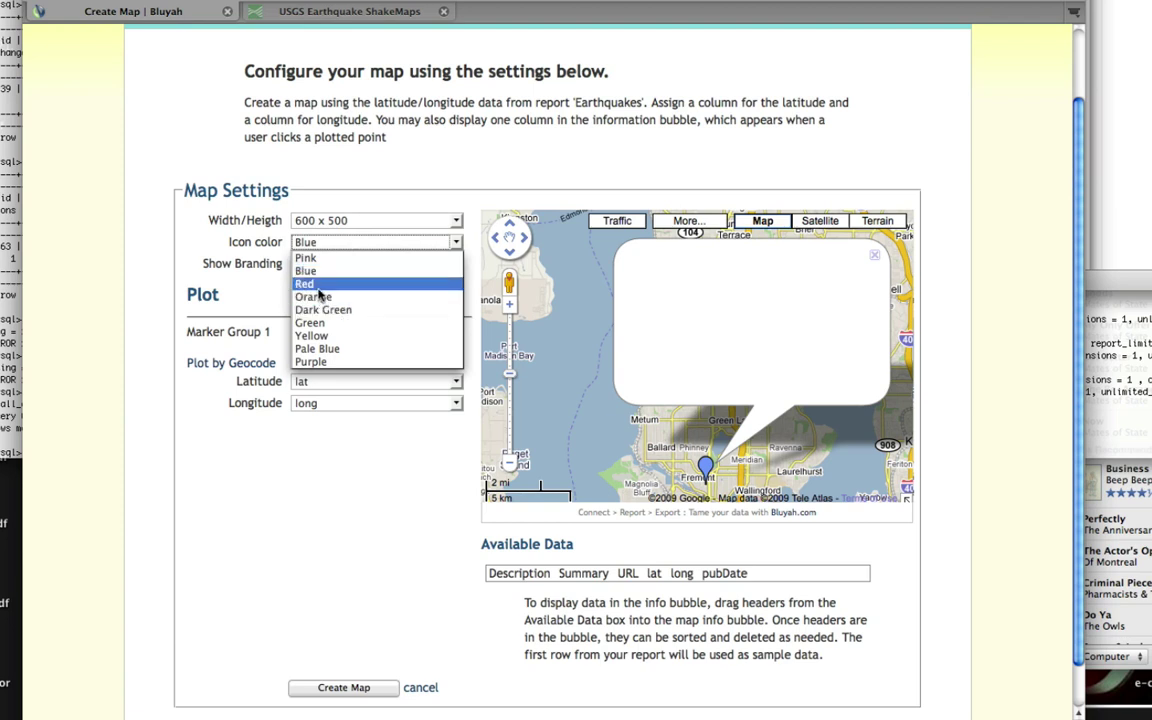
key(Escape)
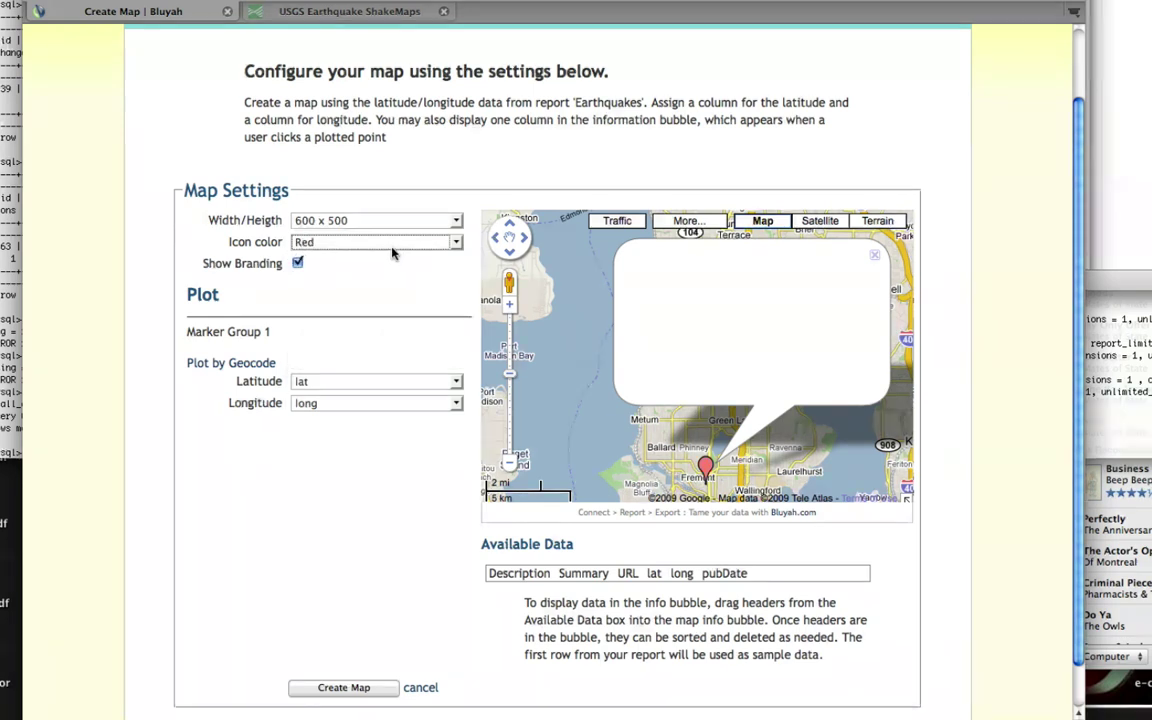
click(356, 242)
click(353, 298)
click(318, 382)
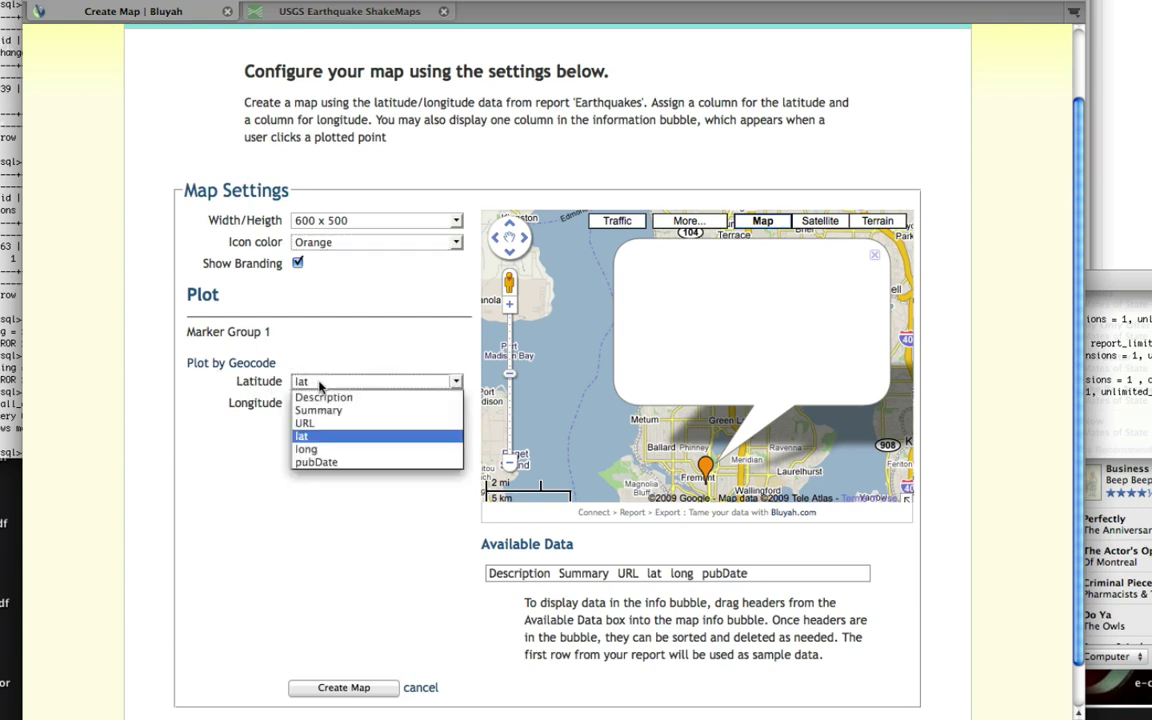
click(318, 383)
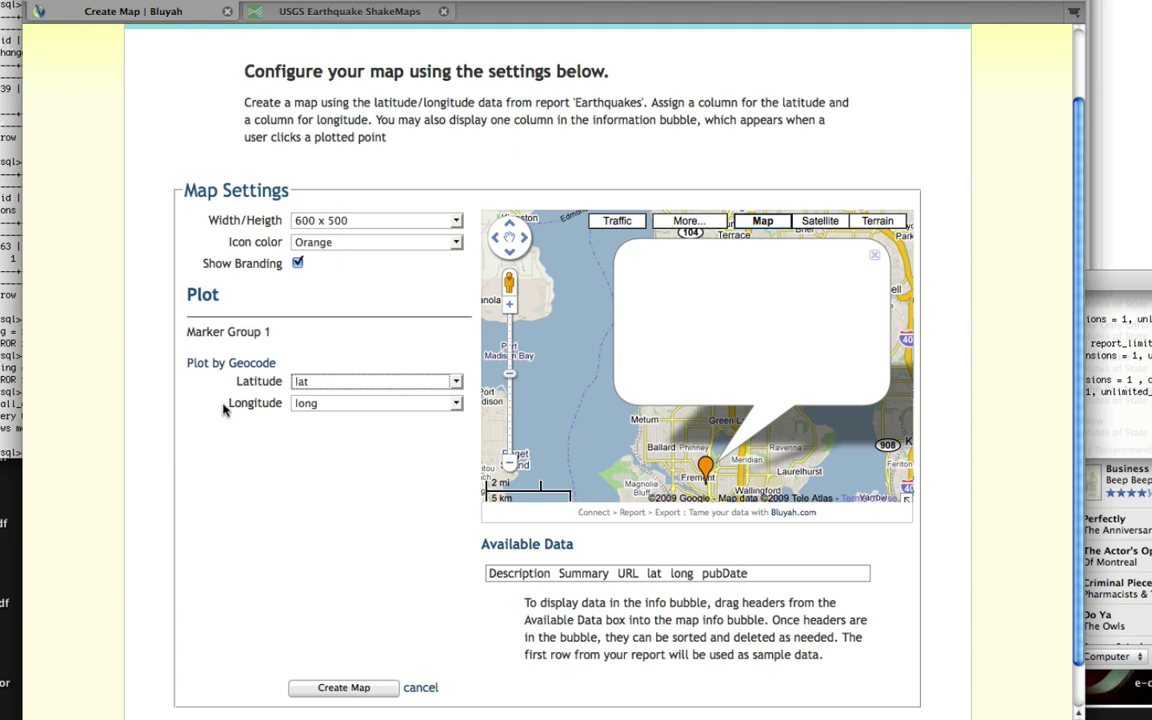
click(224, 366)
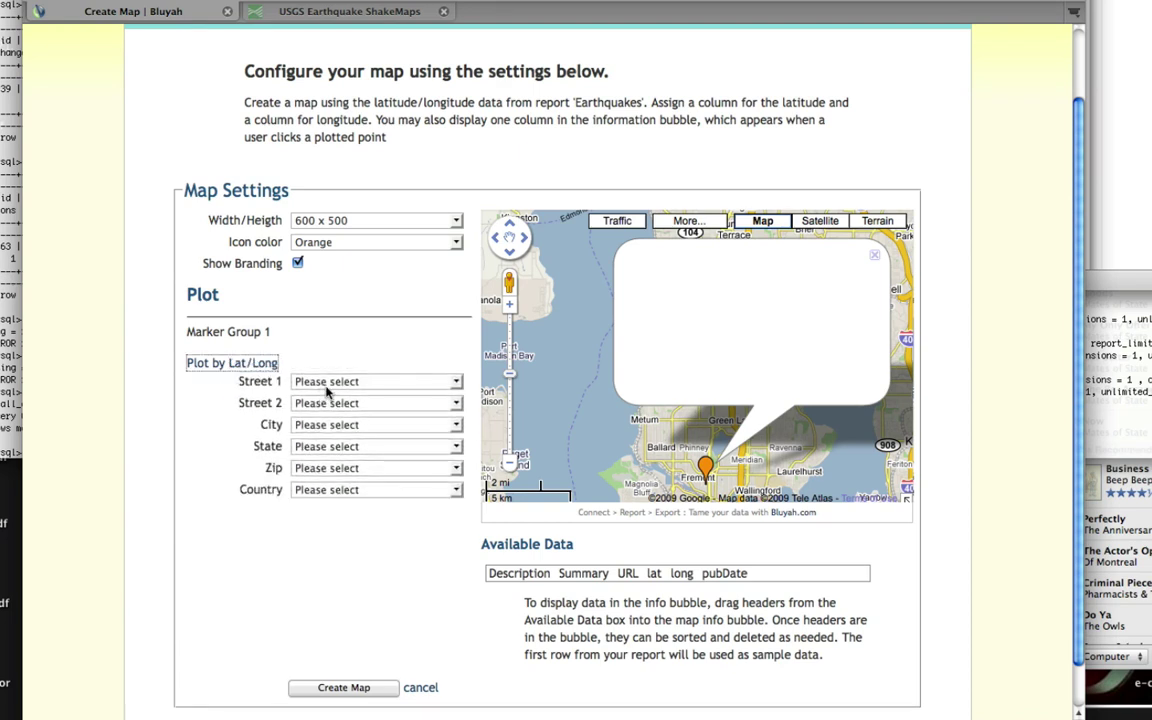
click(327, 383)
click(326, 385)
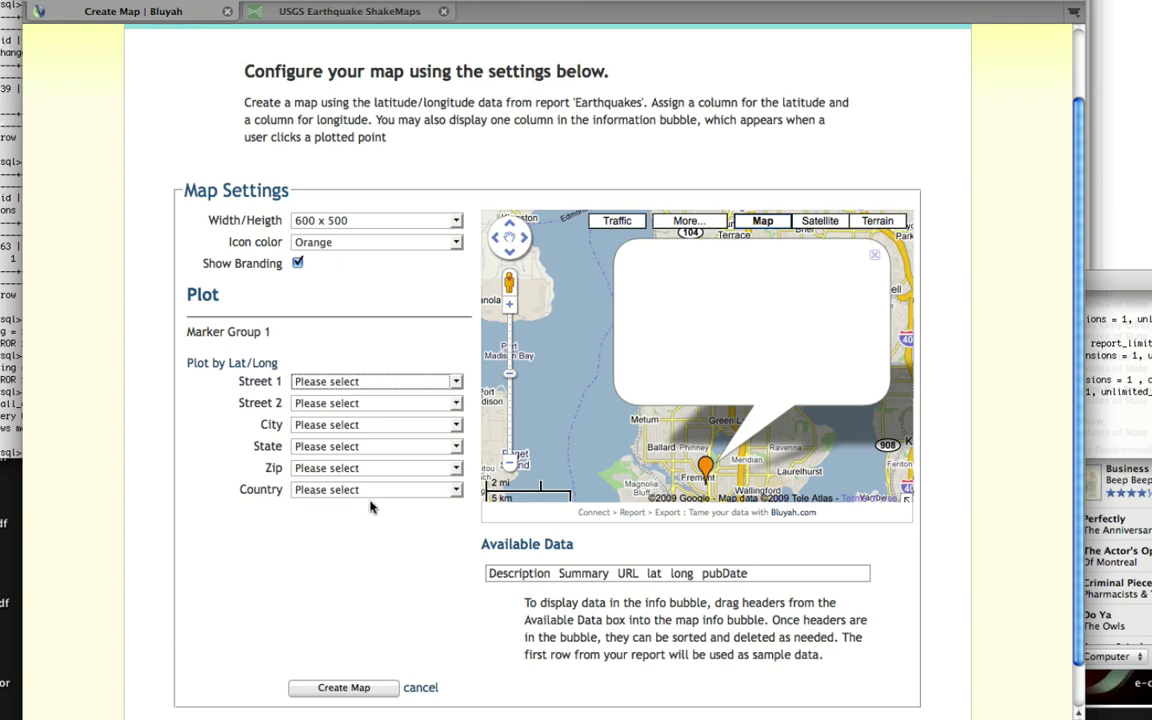
click(213, 365)
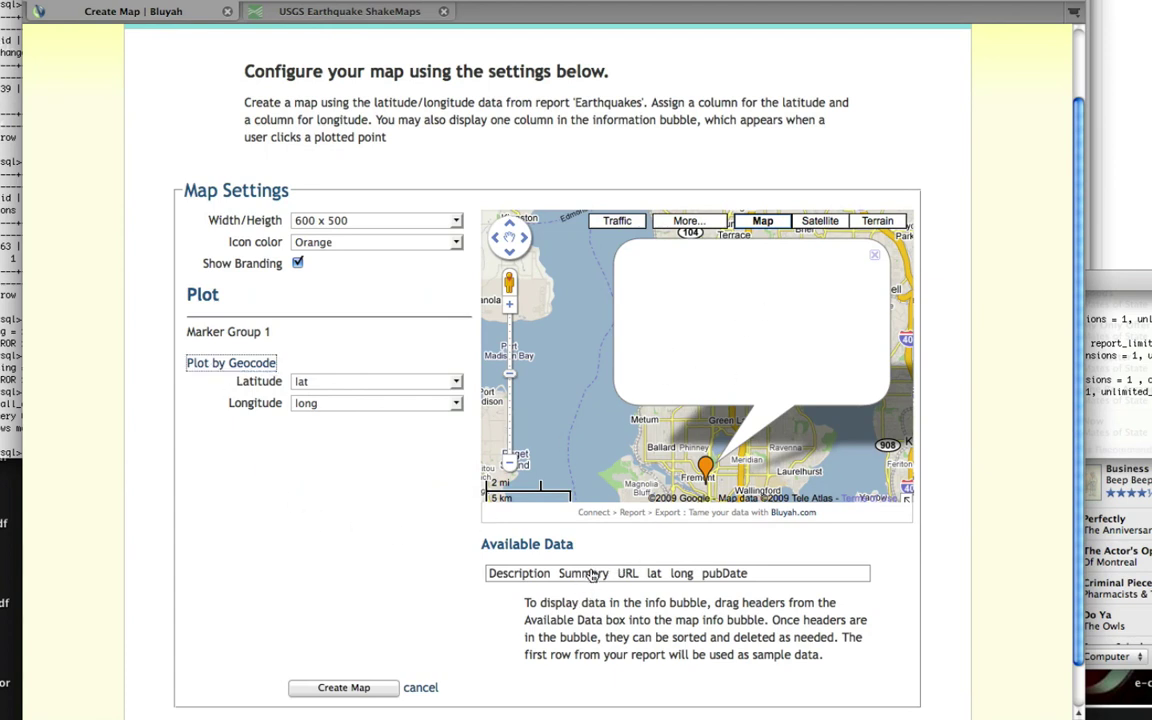
Add the Summary, pubDate and Description columns to the map's pop-up bubble
drag(583, 573, 735, 280)
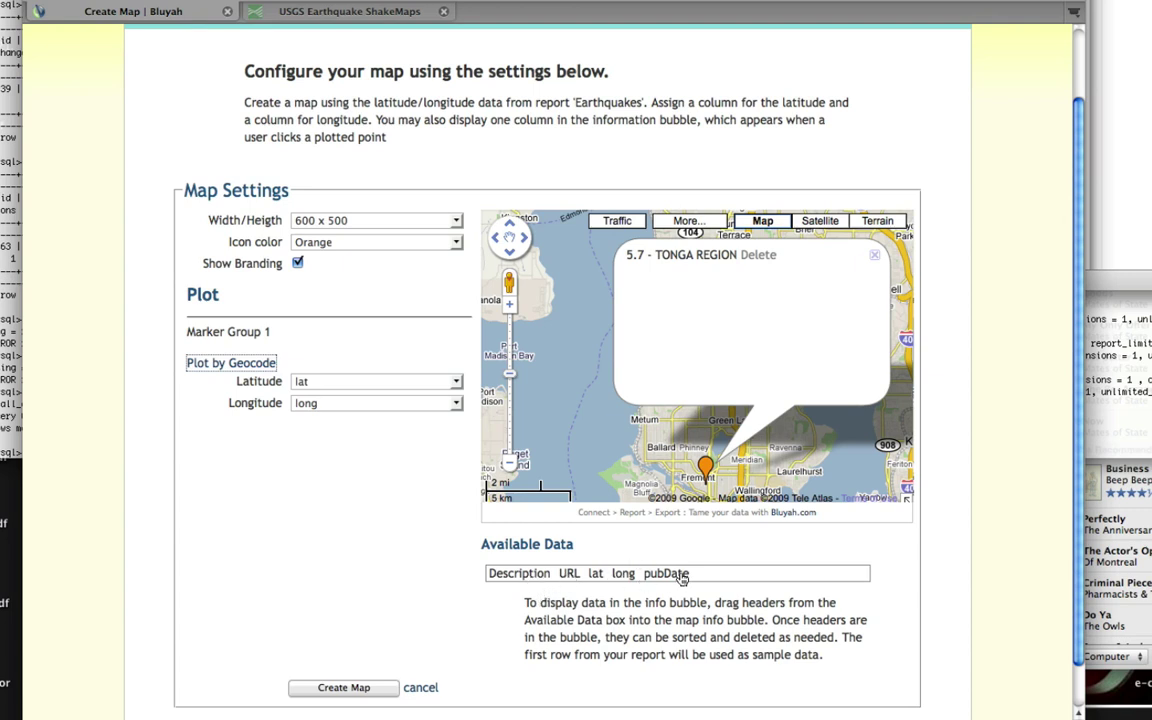
drag(680, 577, 655, 276)
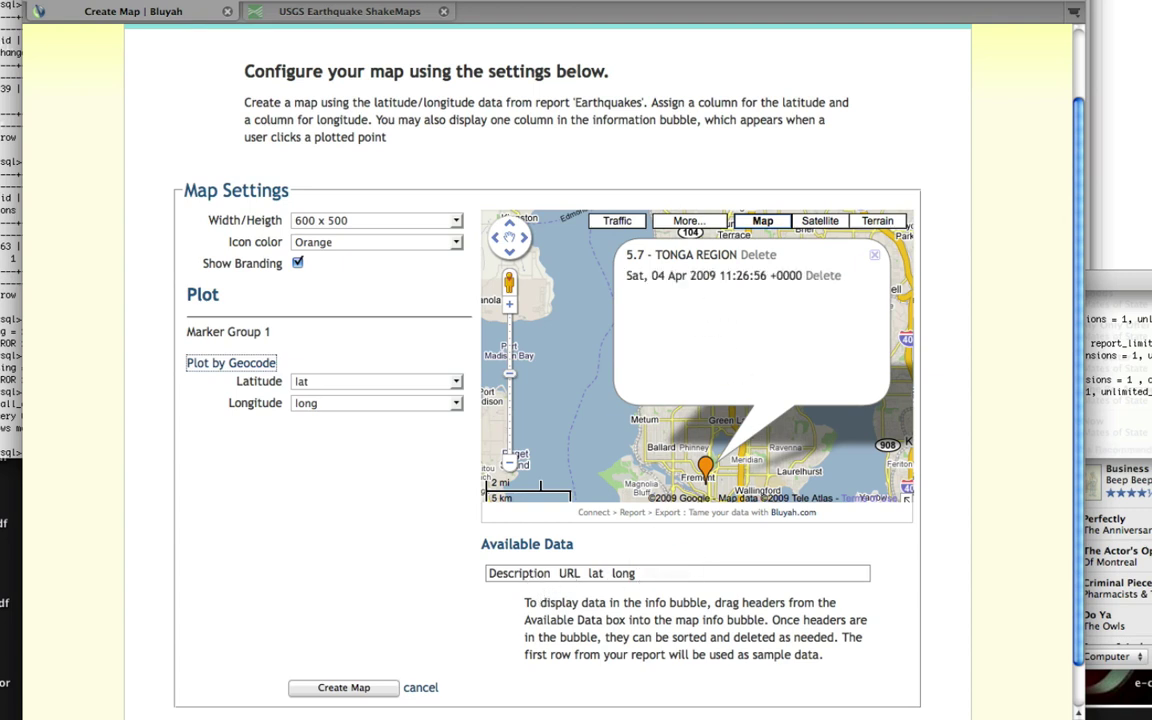
drag(510, 573, 605, 350)
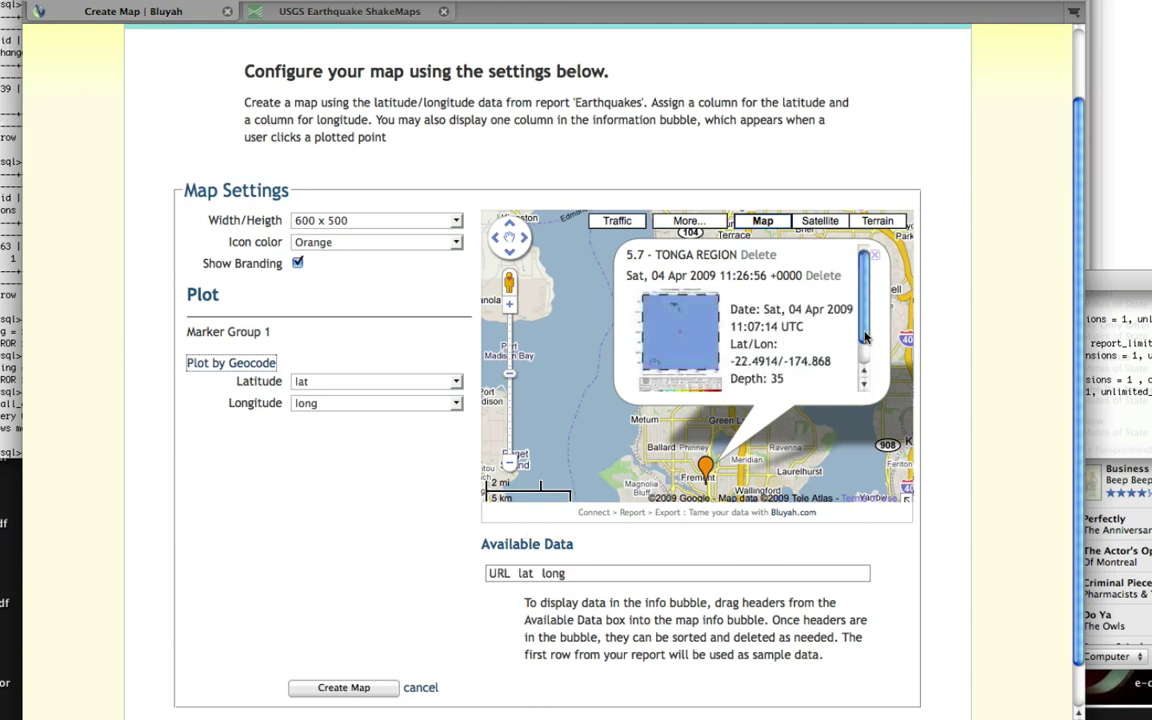
scroll(866, 333, down, 3)
scroll(866, 333, up, 3)
Create the map, then preview the new Map export from the Custom Exports table
click(338, 690)
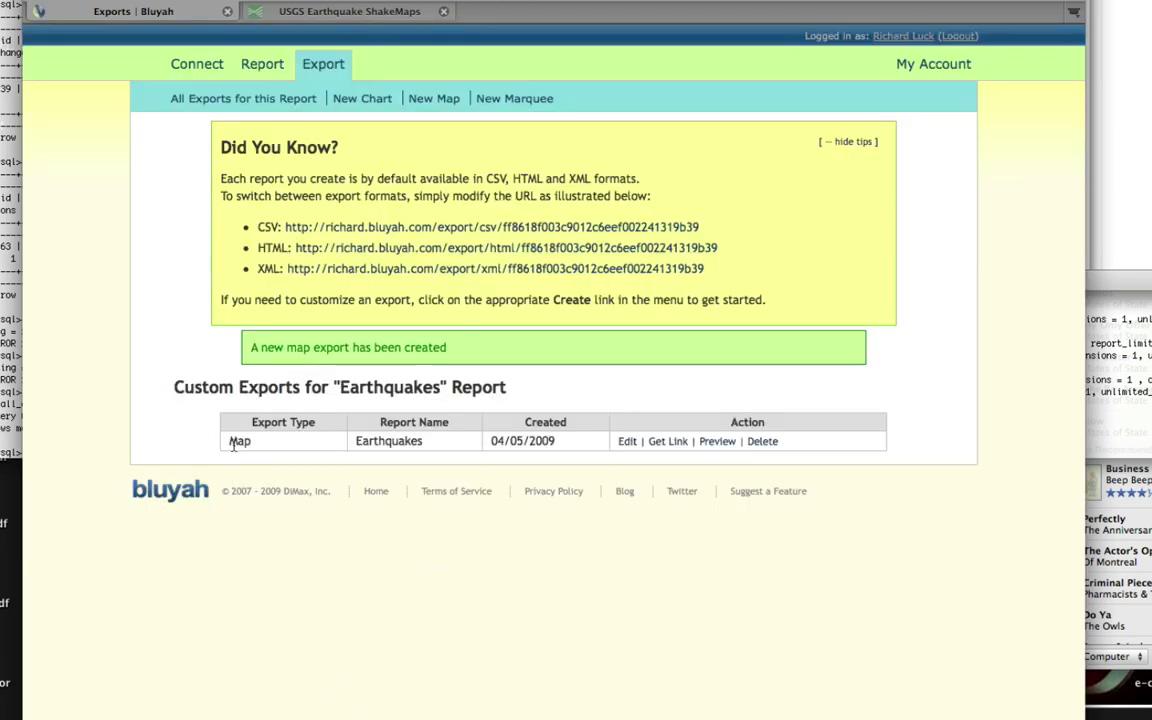
drag(222, 446, 419, 442)
click(430, 441)
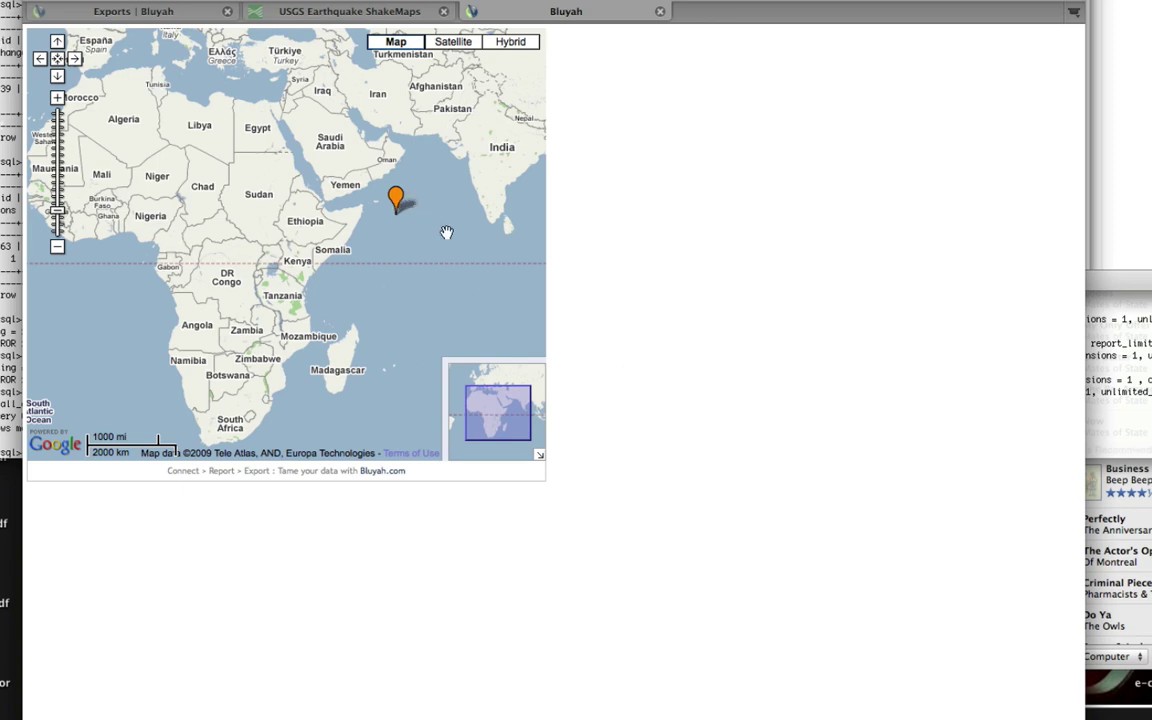
Check the Carlsberg Ridge quake's pop-up, then pan the map to Southeast Asia
click(396, 198)
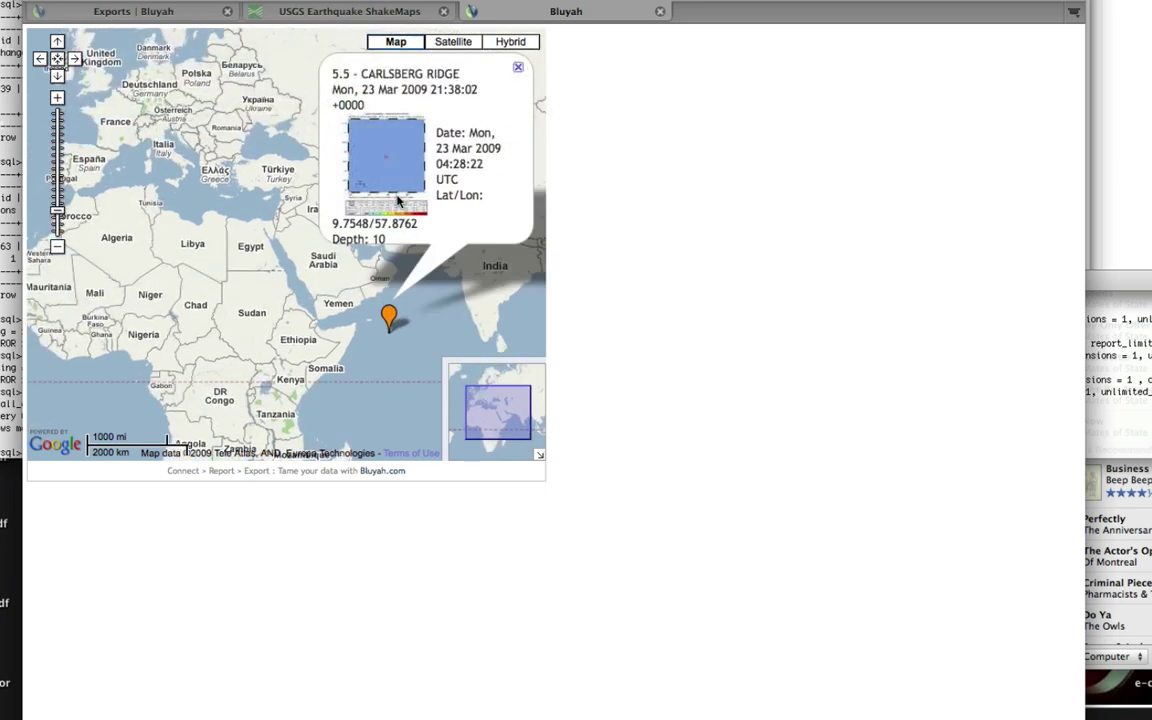
click(518, 67)
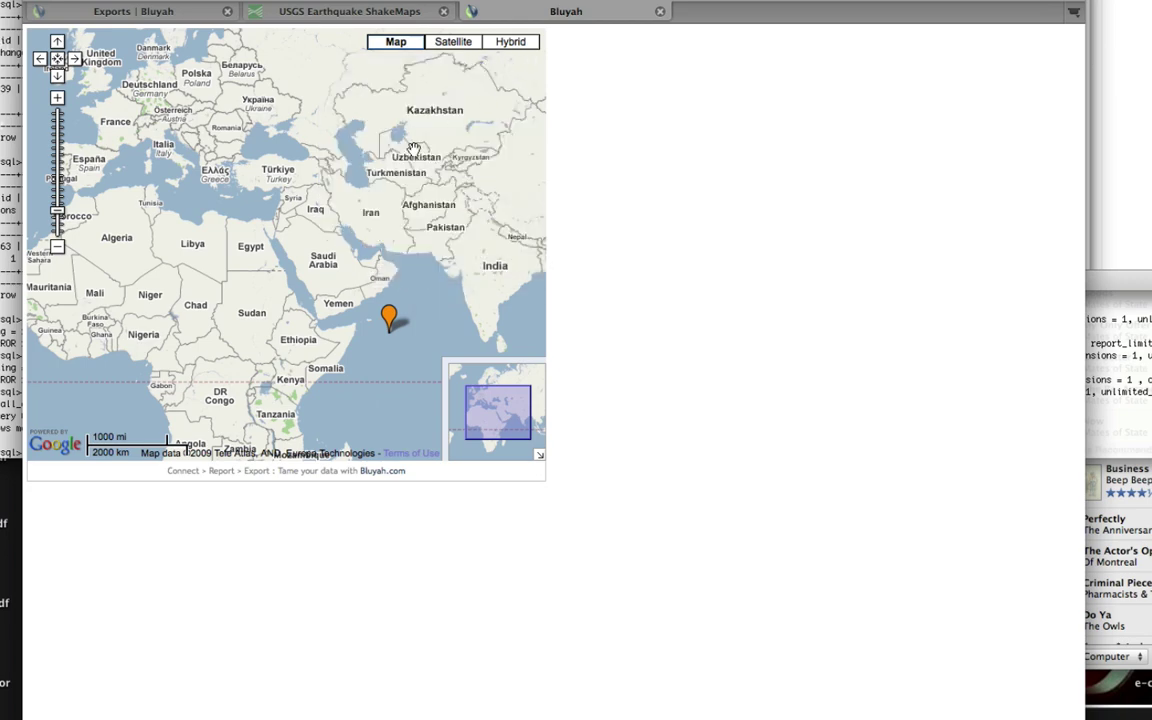
drag(385, 176, 120, 96)
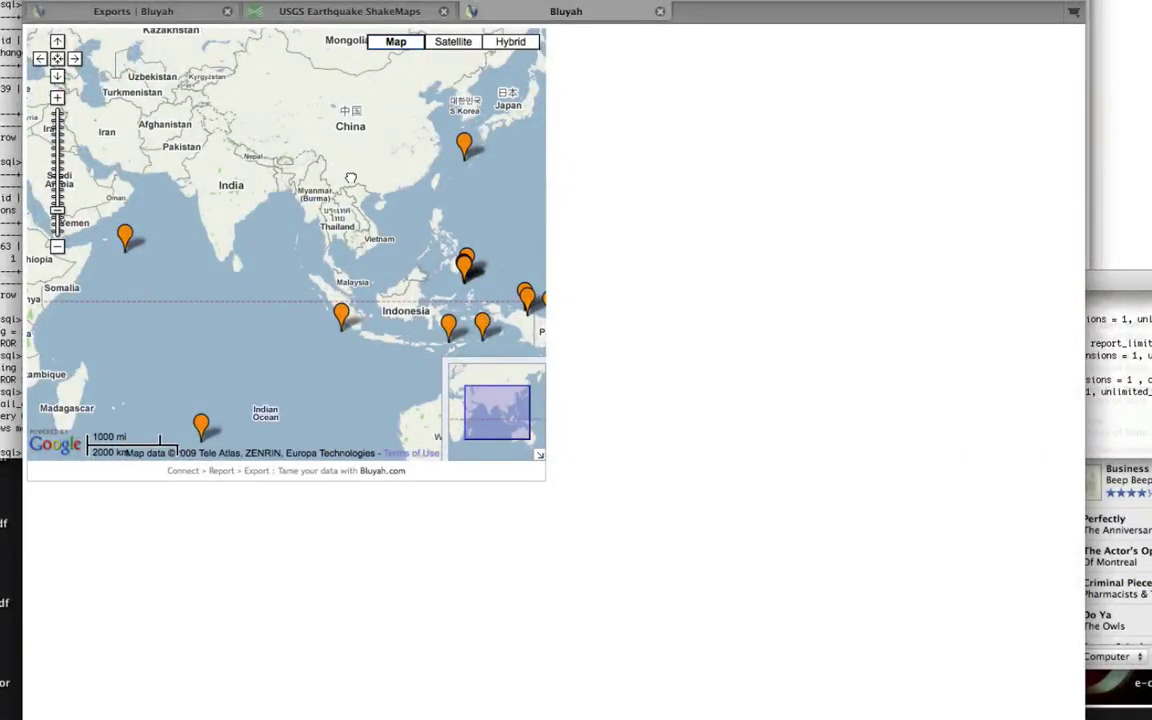